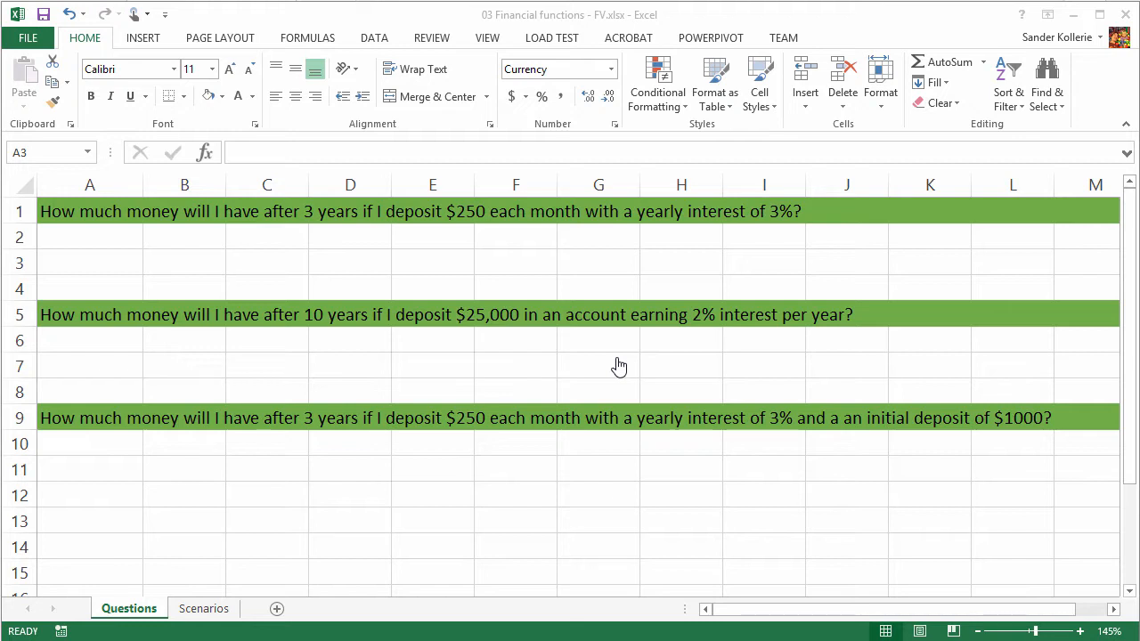
- Calculate the first question's future value in cell A3 with =FV(3%/12,3*12,-250)
{"action": "left_click", "coordinate": [129, 267]}
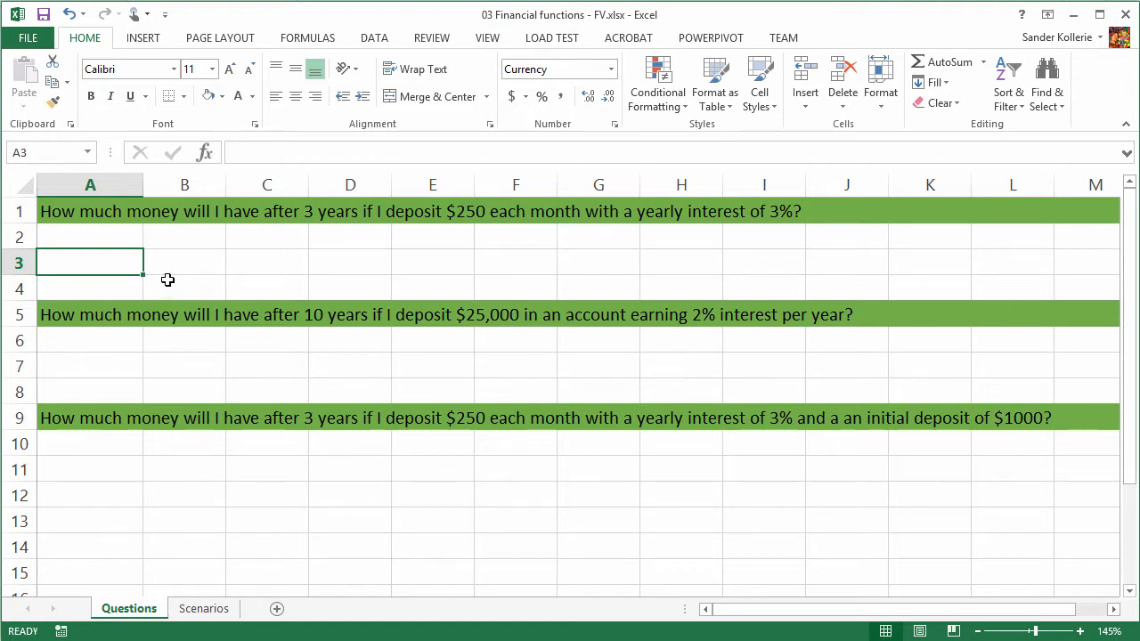
{"action": "type", "text": "="}
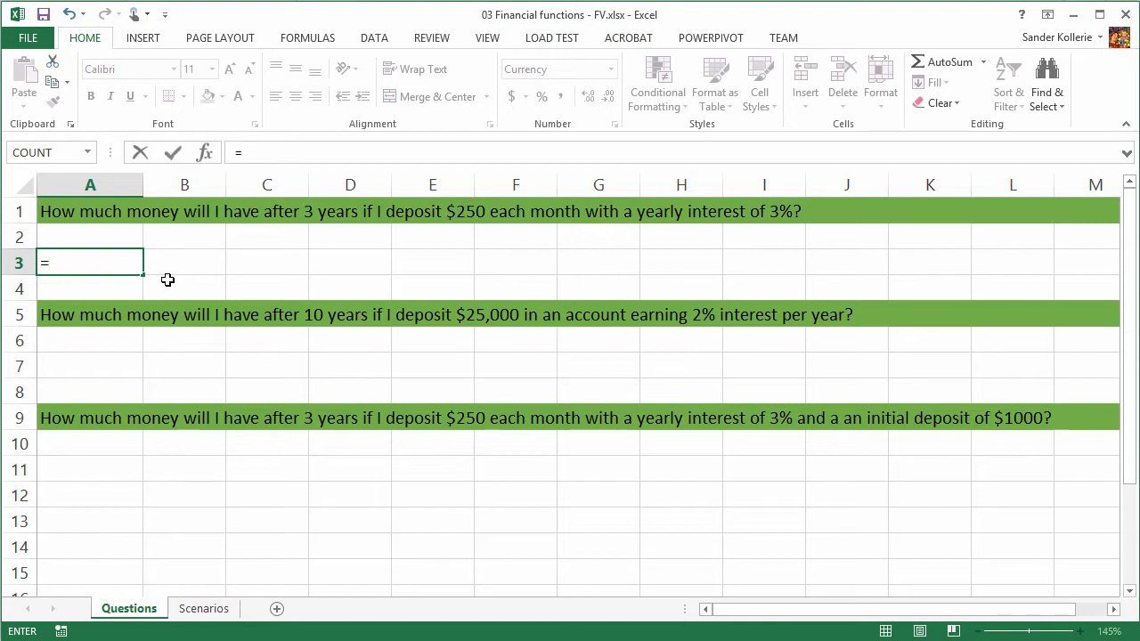
{"action": "type", "text": "Fv"}
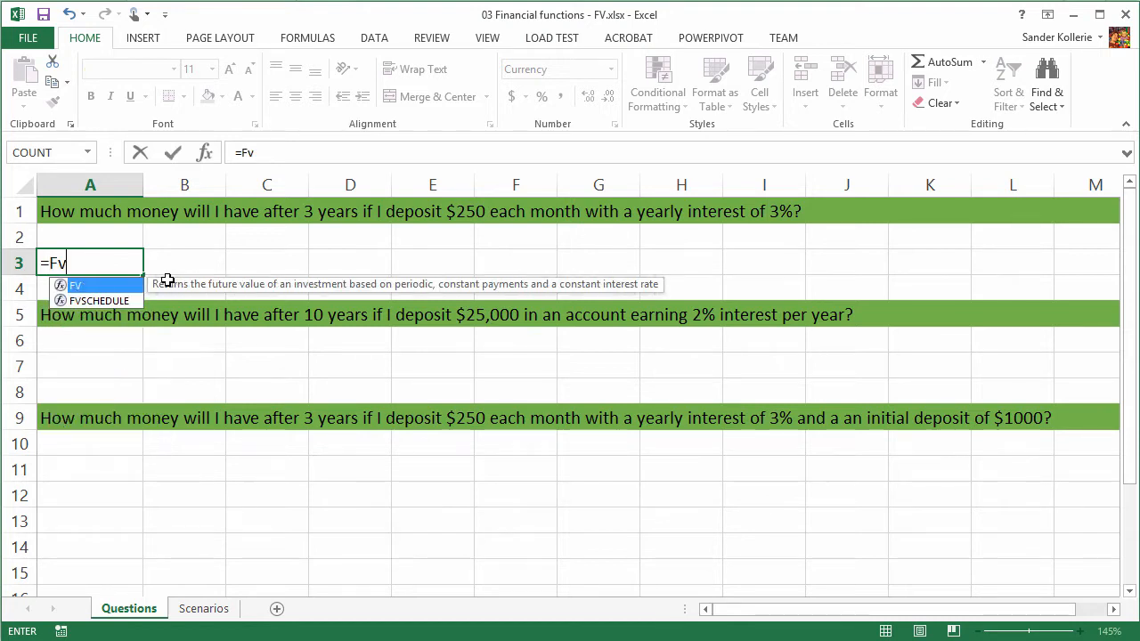
{"action": "key", "text": "Tab"}
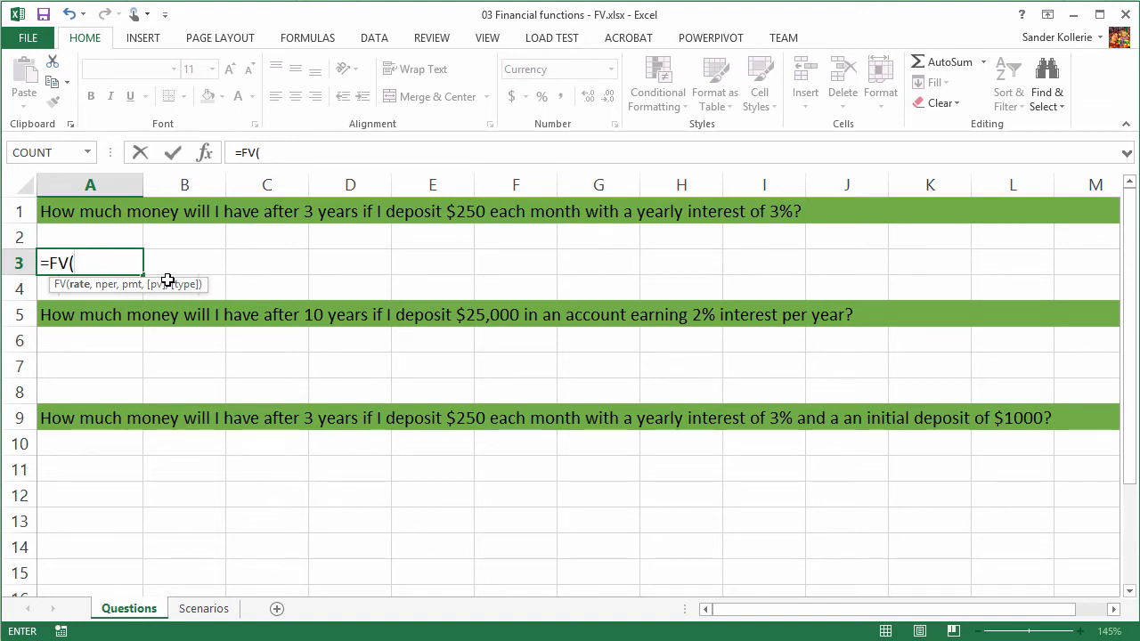
{"action": "type", "text": "3%"}
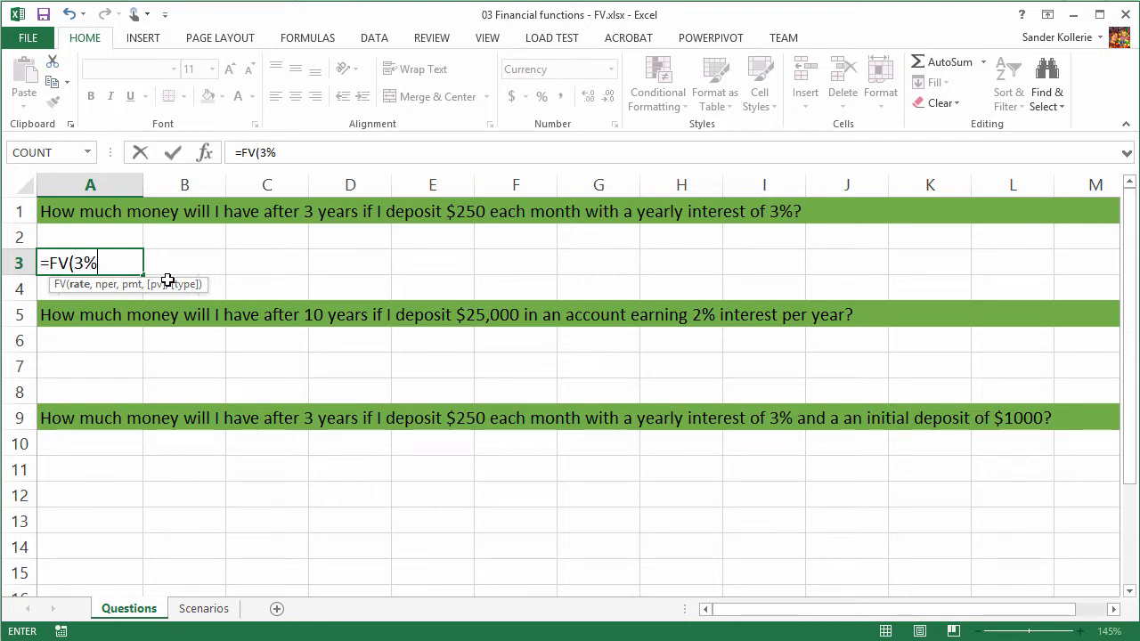
{"action": "type", "text": "/12"}
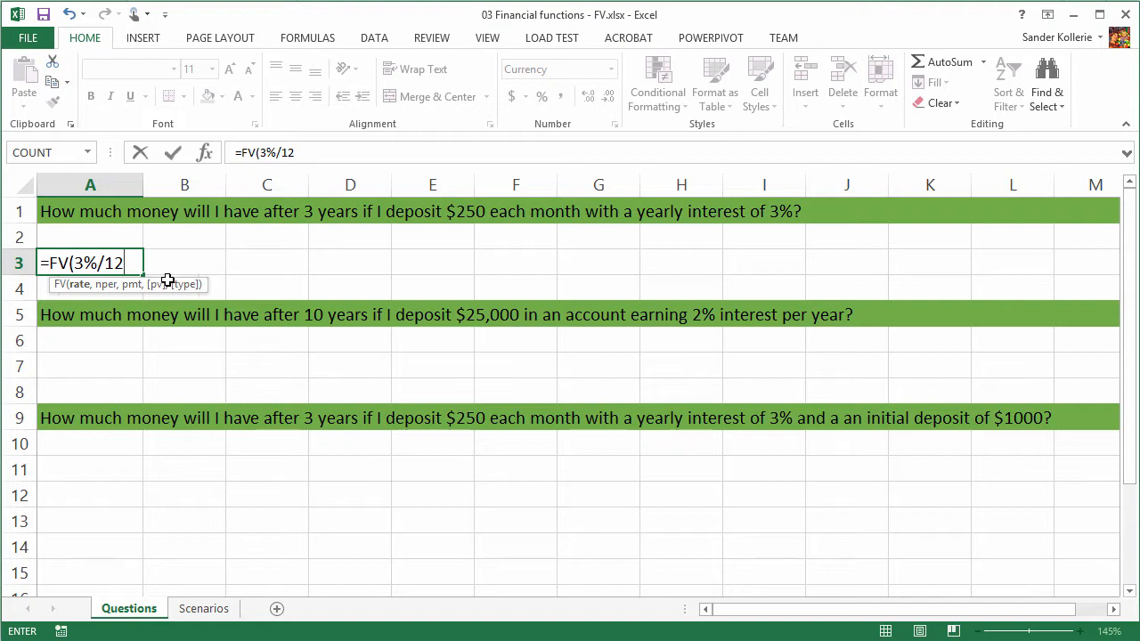
{"action": "type", "text": ","}
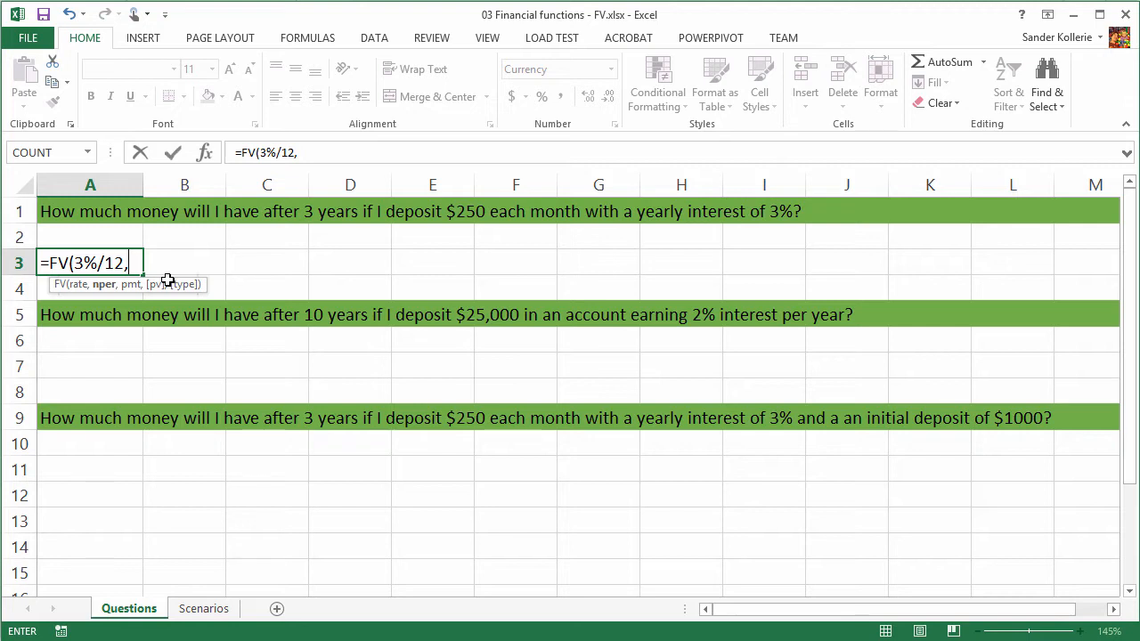
{"action": "type", "text": "3*"}
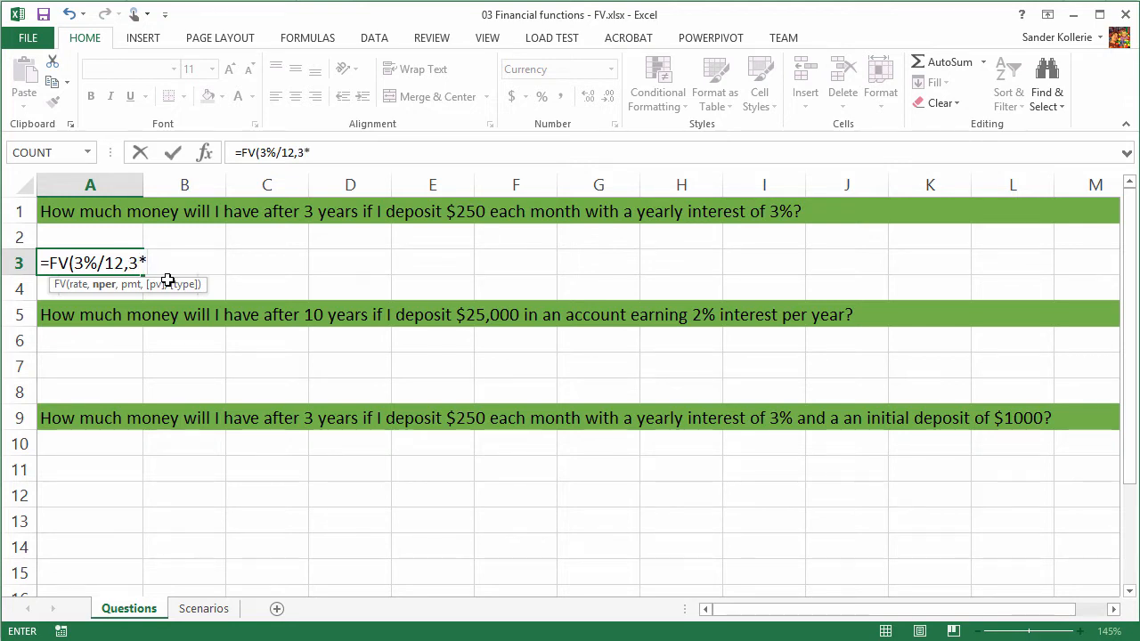
{"action": "type", "text": "12"}
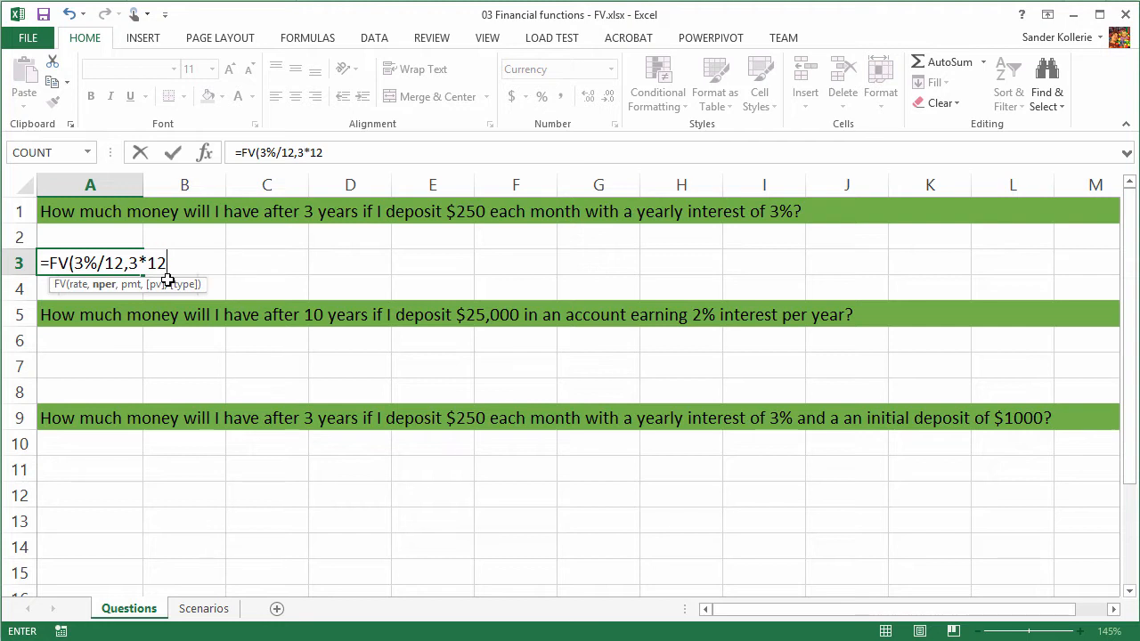
{"action": "type", "text": ","}
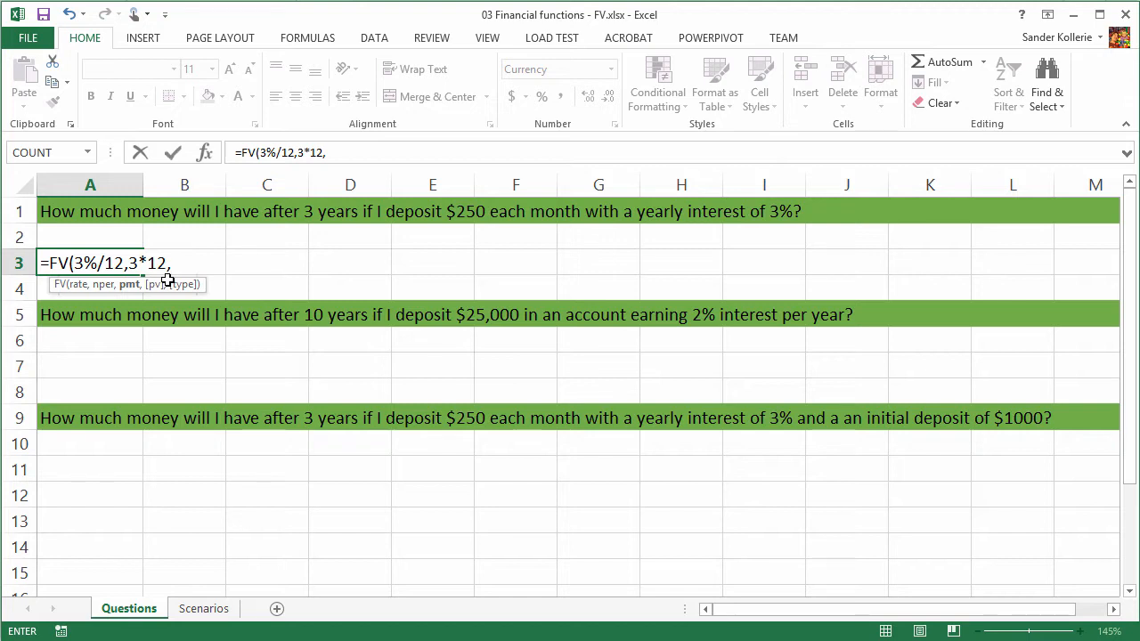
{"action": "type", "text": "-250)"}
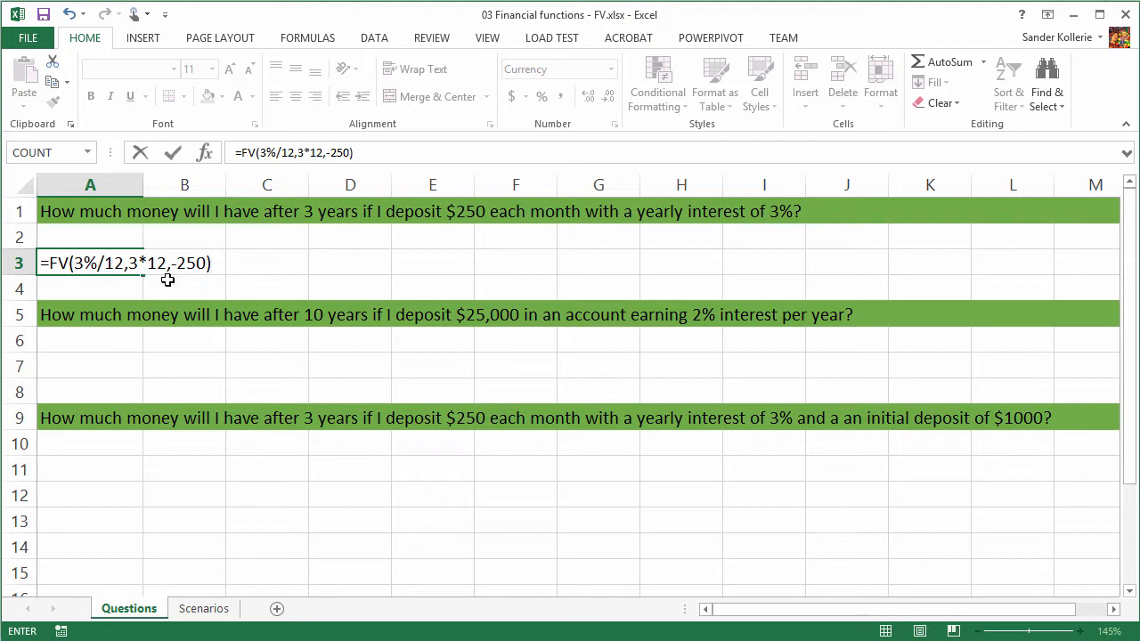
{"action": "key", "text": "Return"}
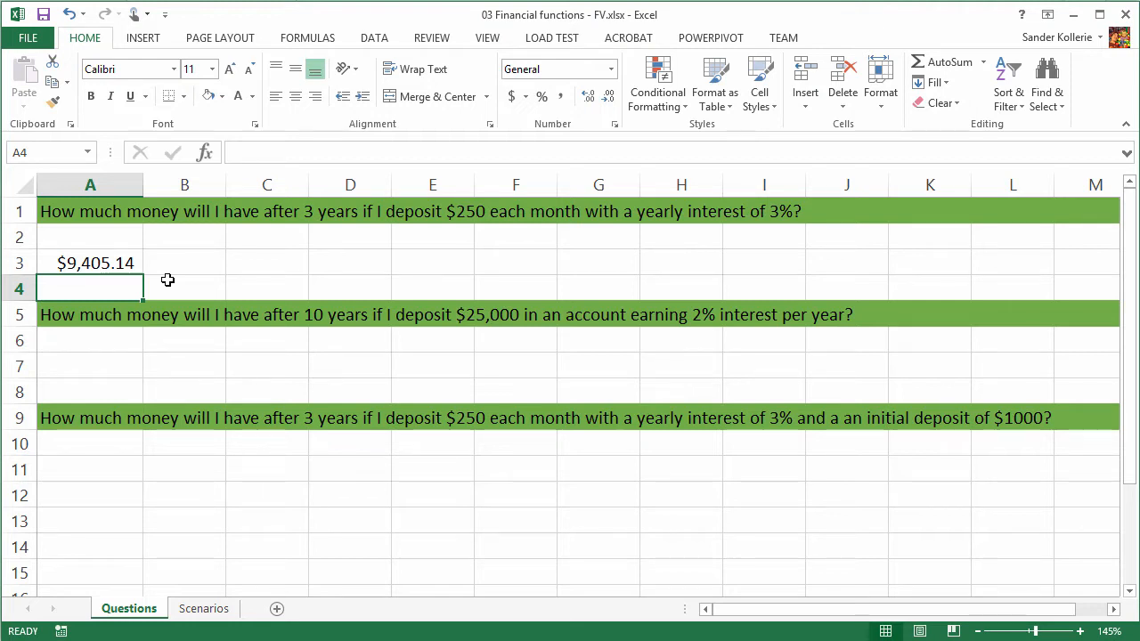
- Calculate the second question's future value in cell A7 with =FV(2%/12,10*12,,25000)
{"action": "left_click", "coordinate": [89, 366]}
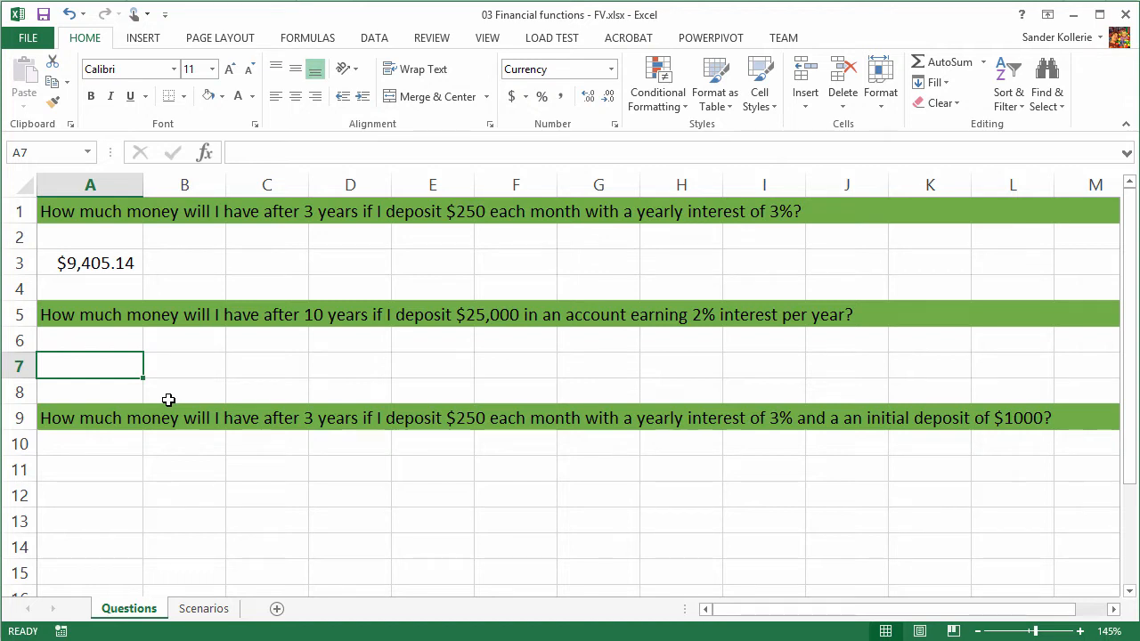
{"action": "type", "text": "=FV("}
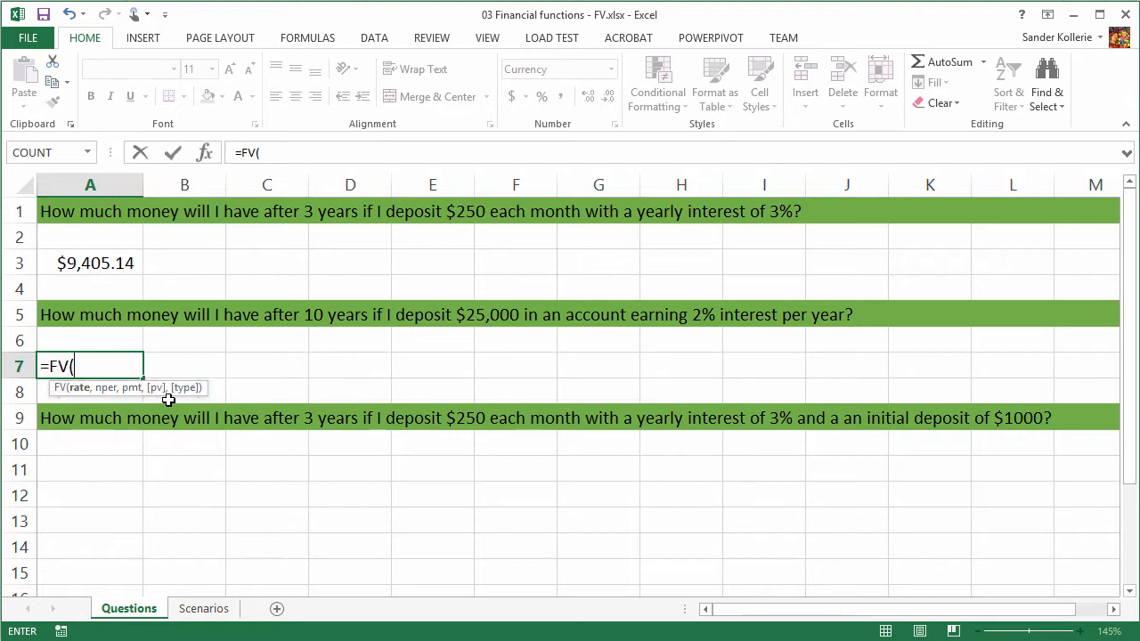
{"action": "type", "text": "2%/12"}
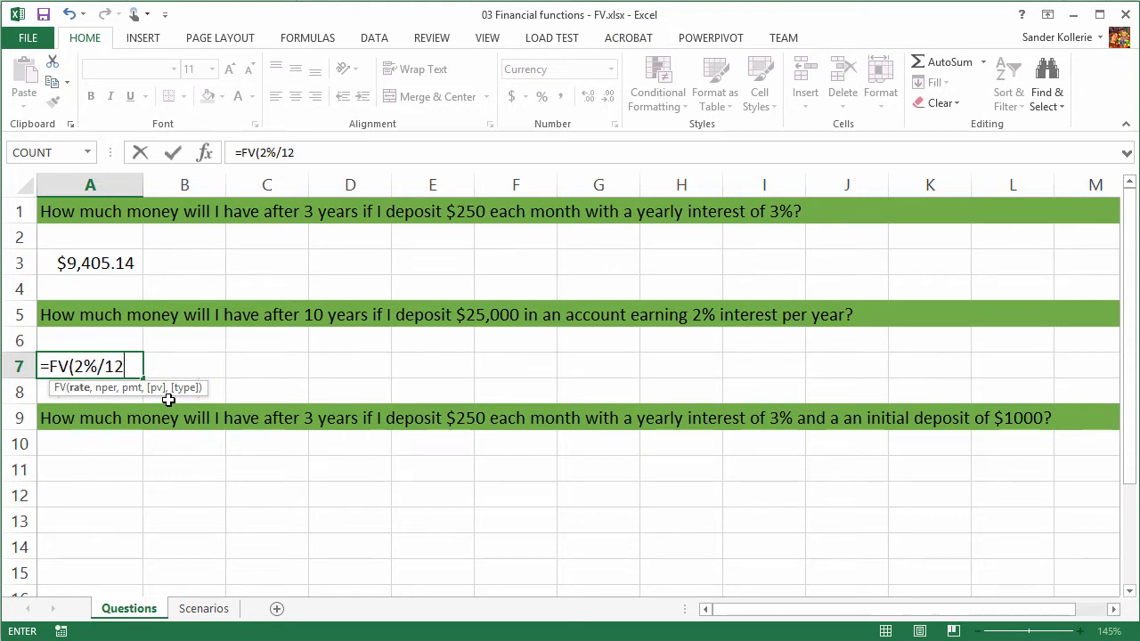
{"action": "type", "text": ","}
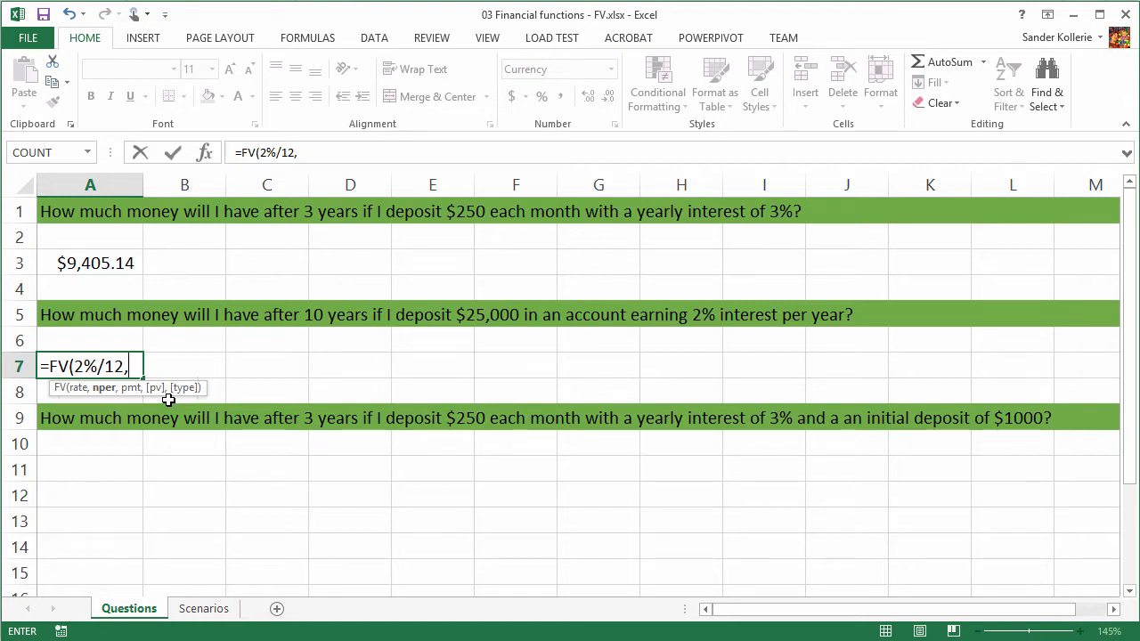
{"action": "type", "text": "10*12"}
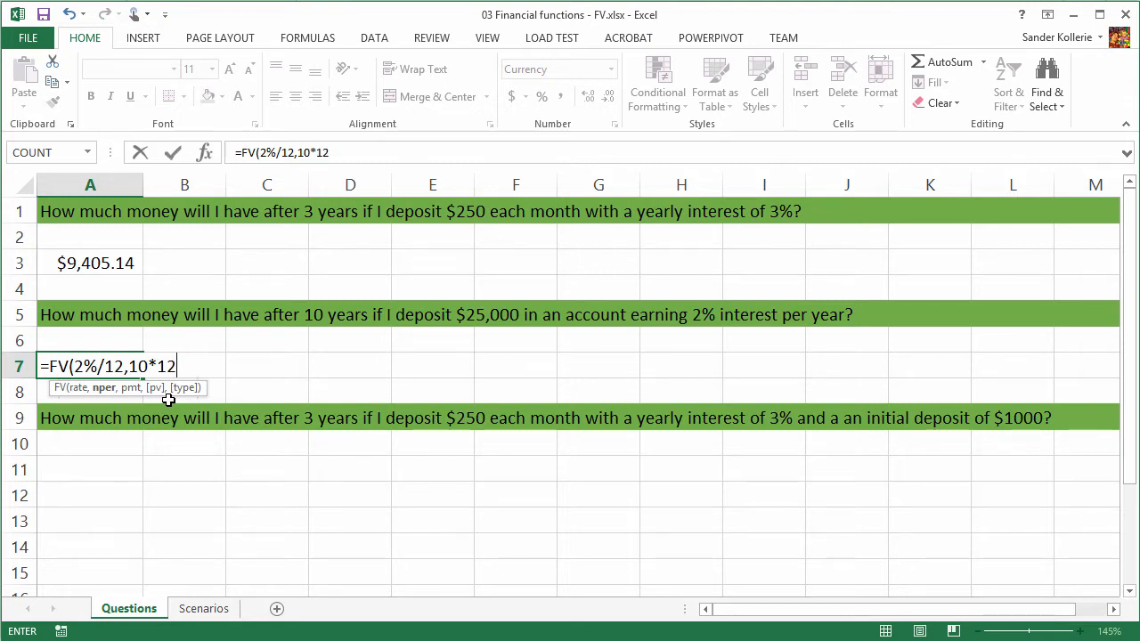
{"action": "type", "text": ","}
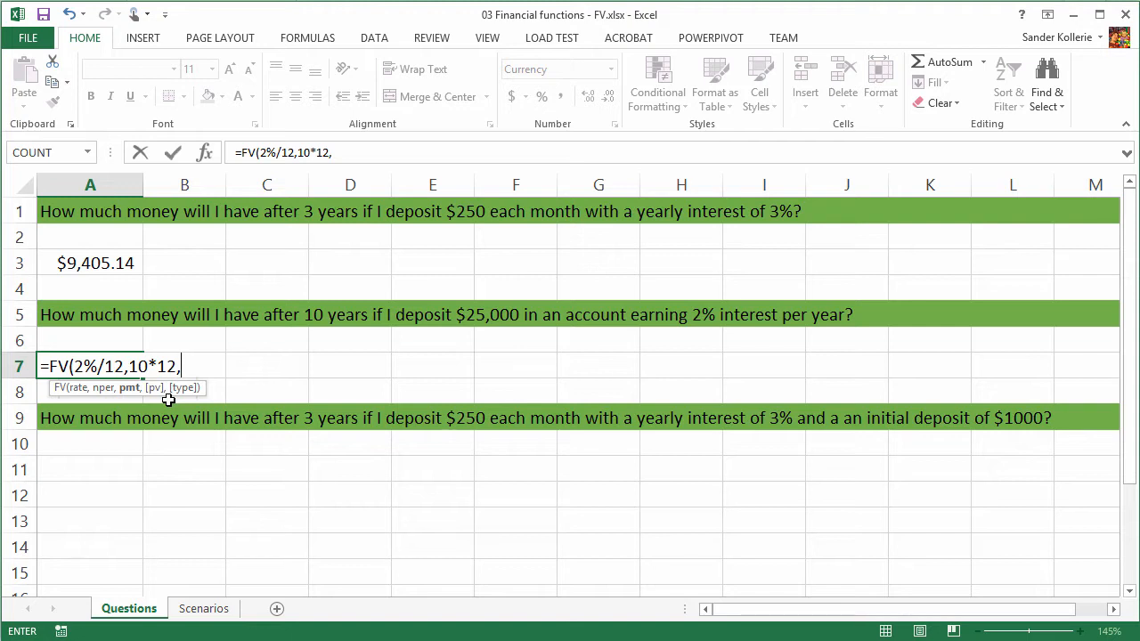
{"action": "type", "text": ",25000"}
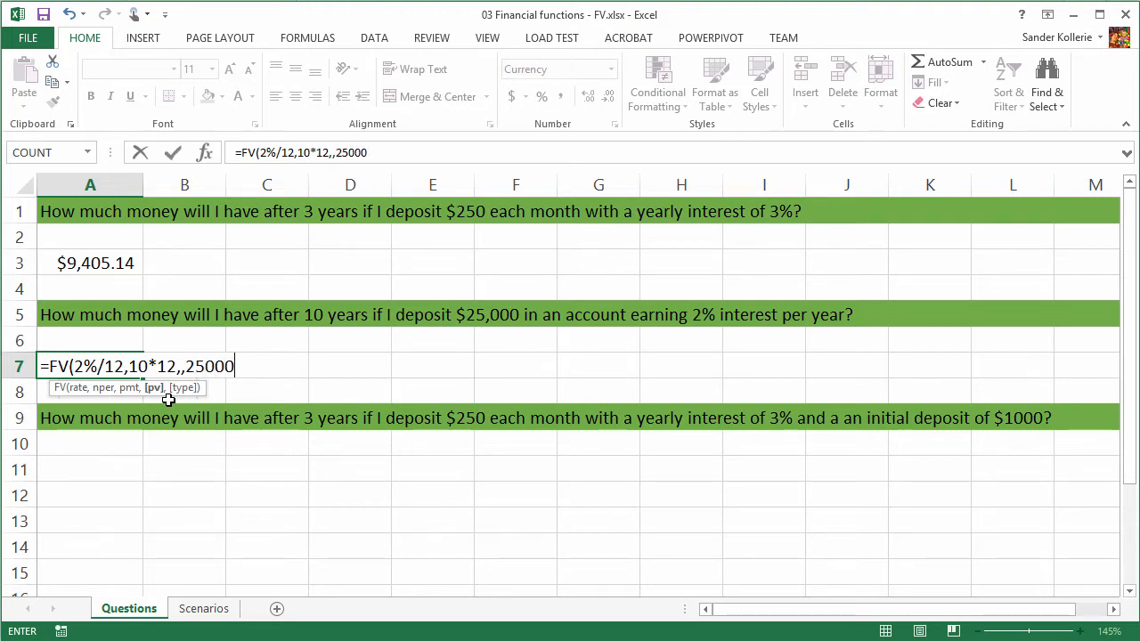
{"action": "type", "text": ")"}
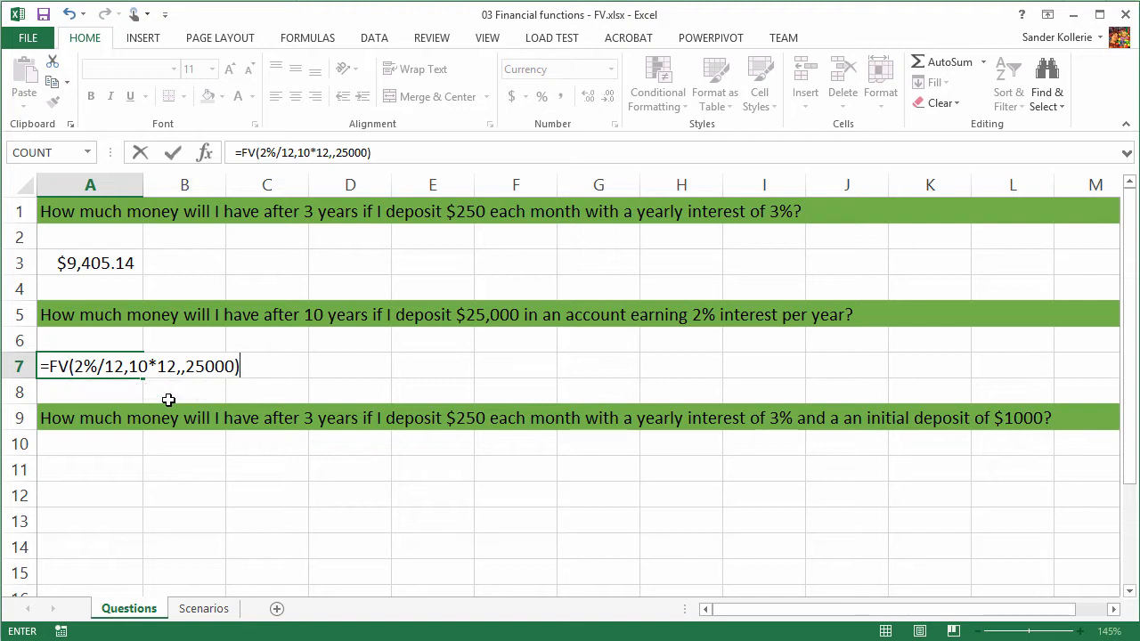
{"action": "key", "text": "Return"}
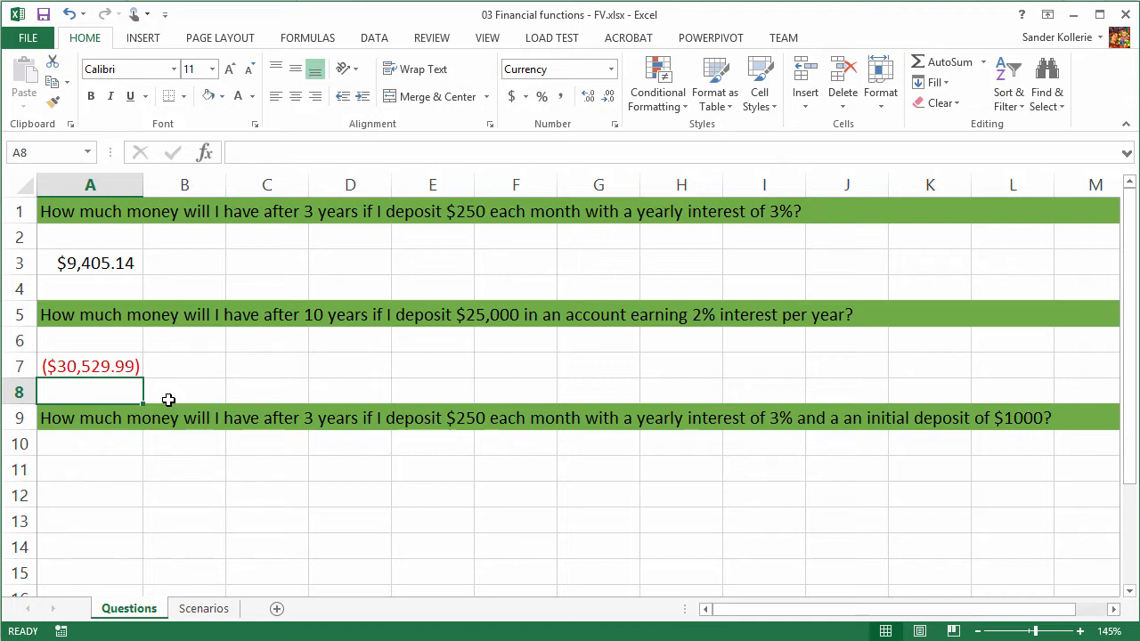
- Change the present value argument in the A7 formula to -25000
{"action": "key", "text": "Up"}
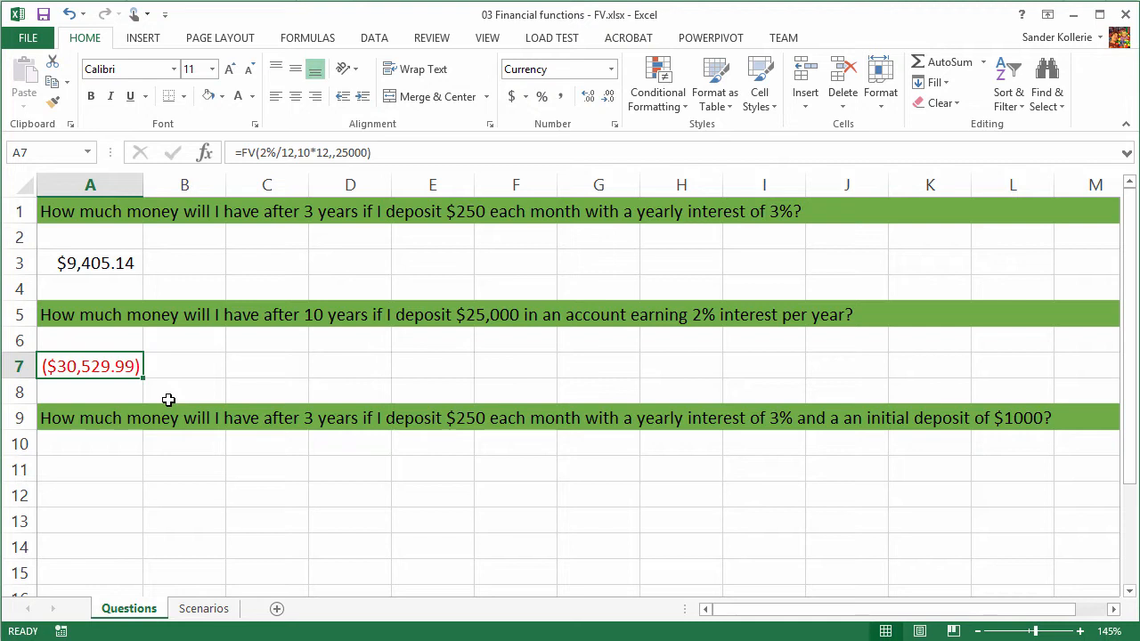
{"action": "key", "text": "F2"}
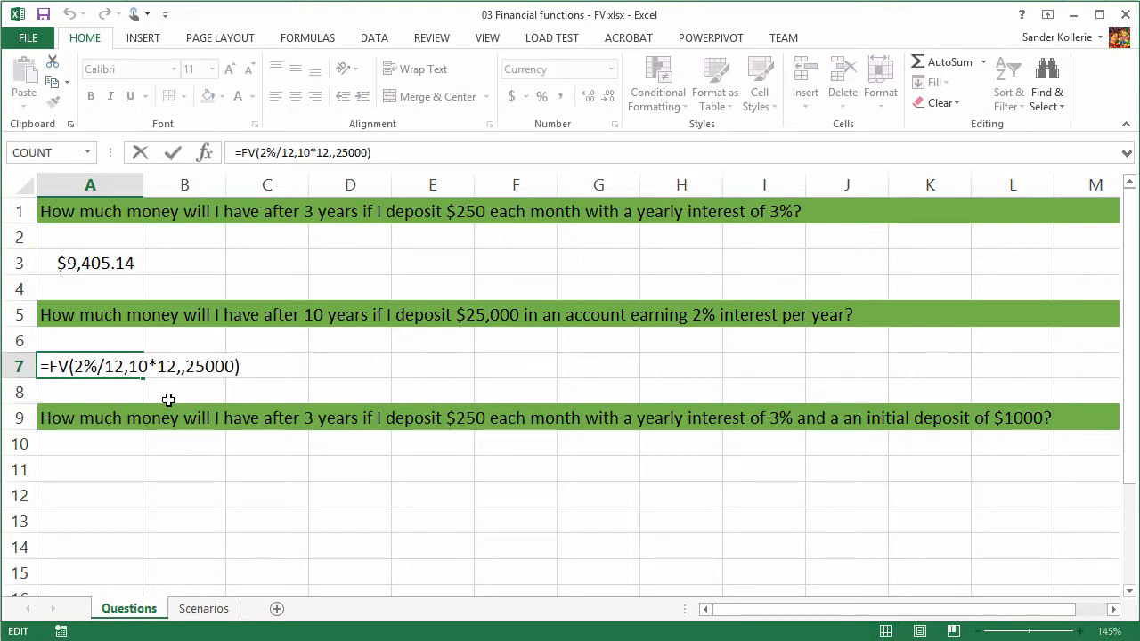
{"action": "key", "text": "Left"}
{"action": "key", "text": "Left"}
{"action": "key", "text": "Left"}
{"action": "key", "text": "Left"}
{"action": "key", "text": "Left"}
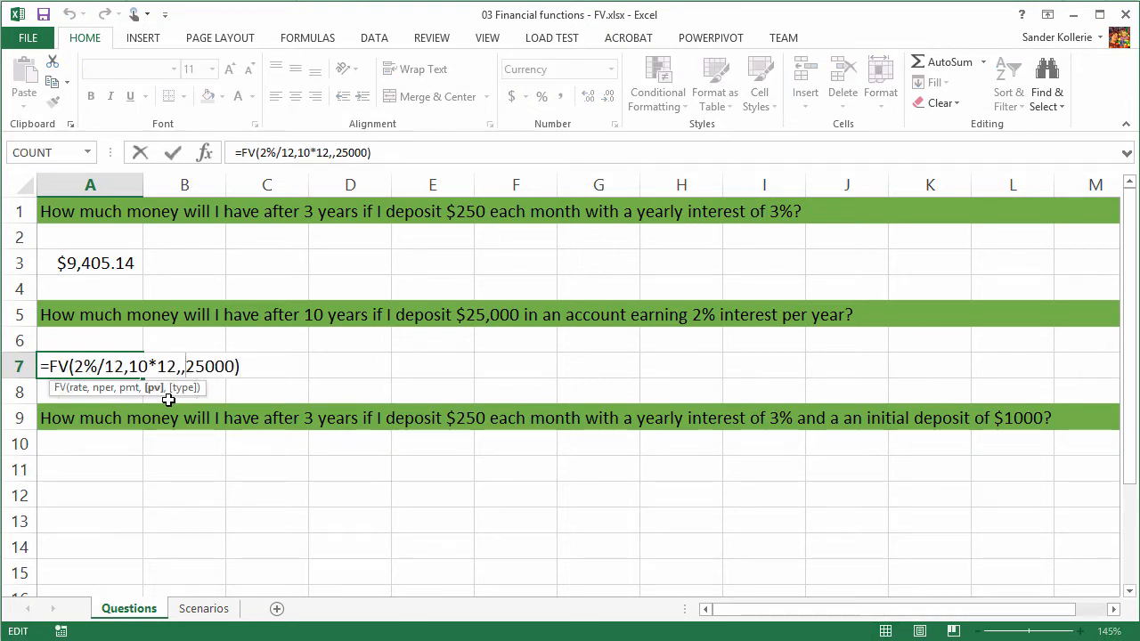
{"action": "type", "text": "-"}
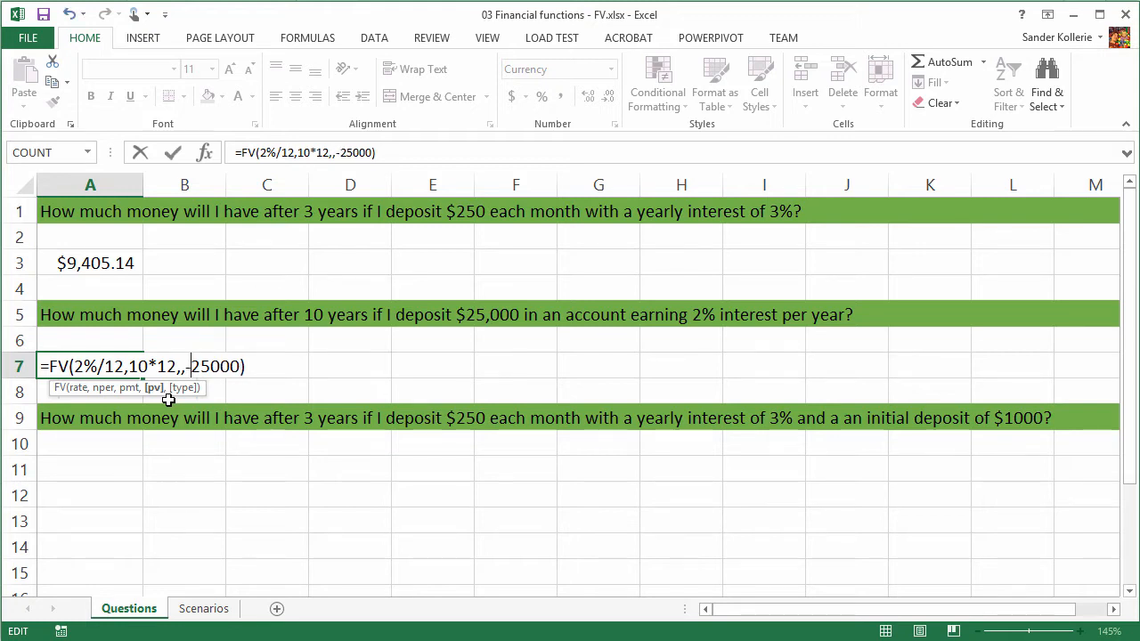
{"action": "key", "text": "Return"}
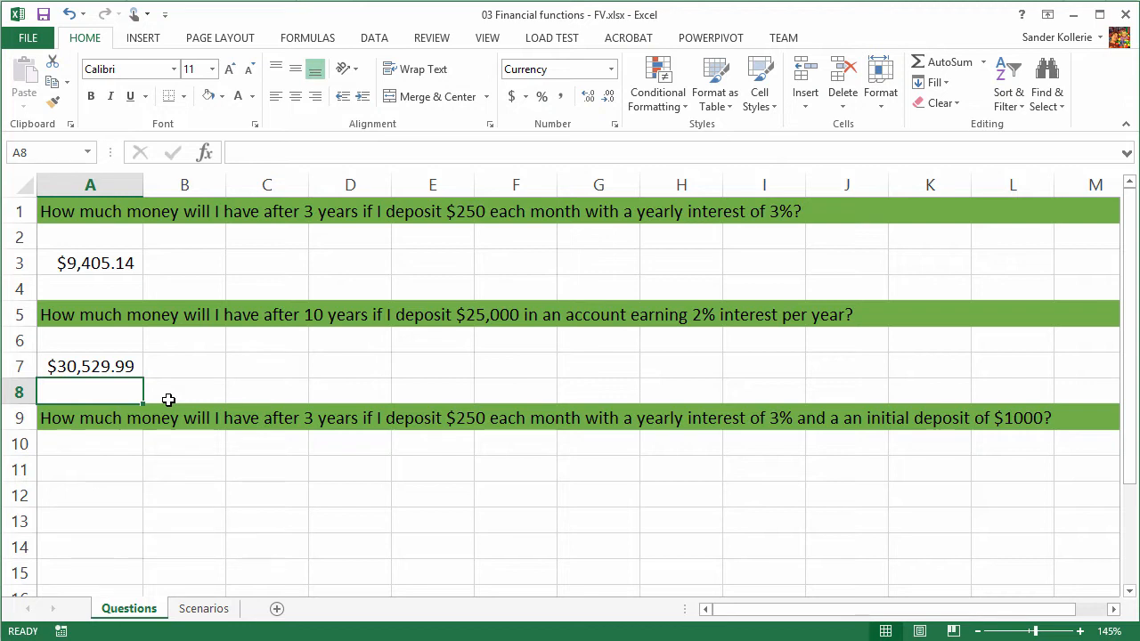
- Start an FV formula in cell A11 for the third question, with rate 3%/12 and 3*12 periods
{"action": "left_click", "coordinate": [82, 470]}
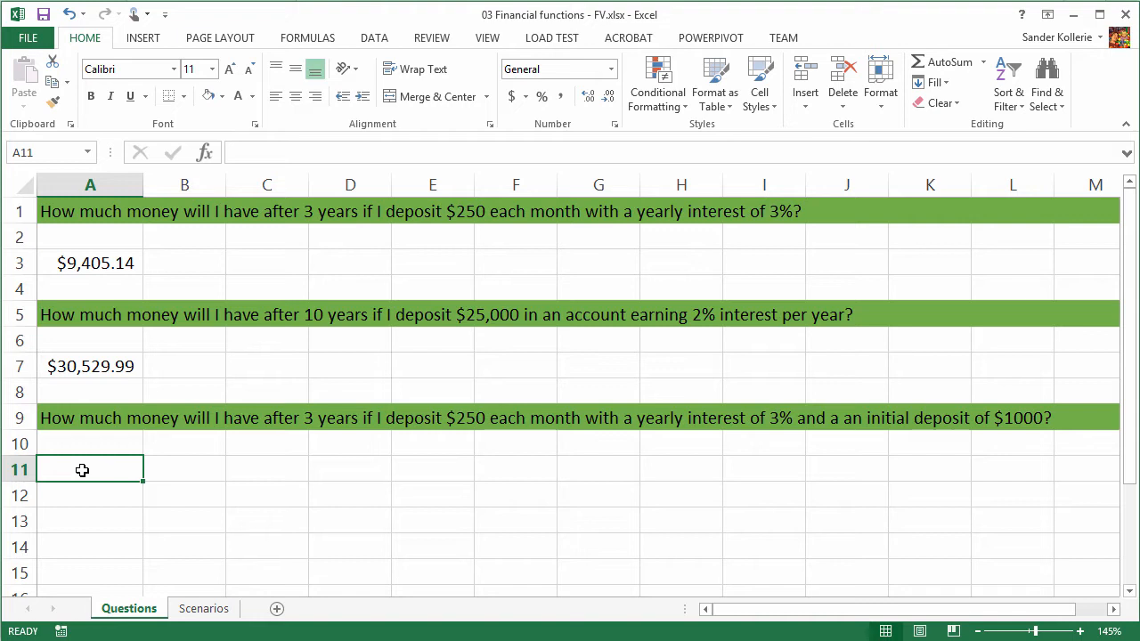
{"action": "type", "text": "="}
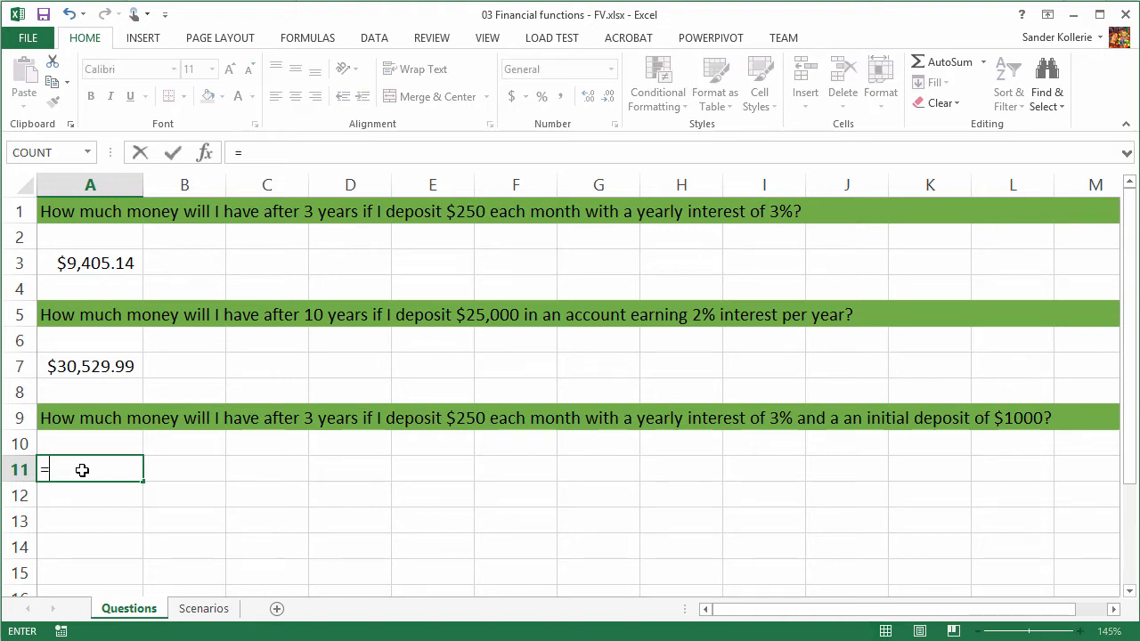
{"action": "type", "text": "FV("}
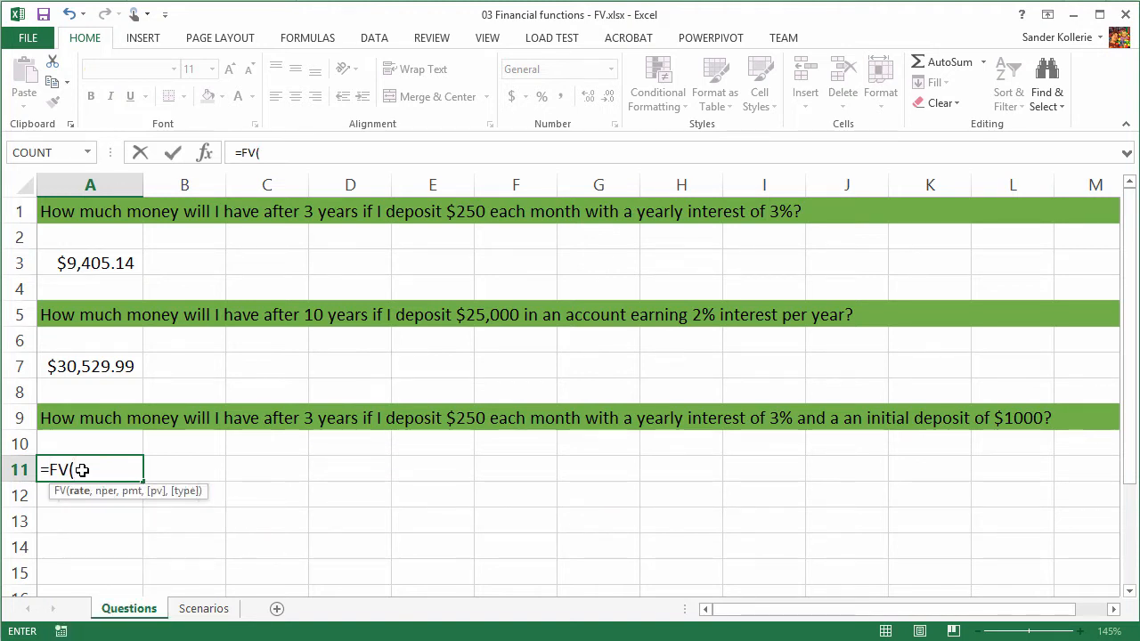
{"action": "type", "text": "3%/"}
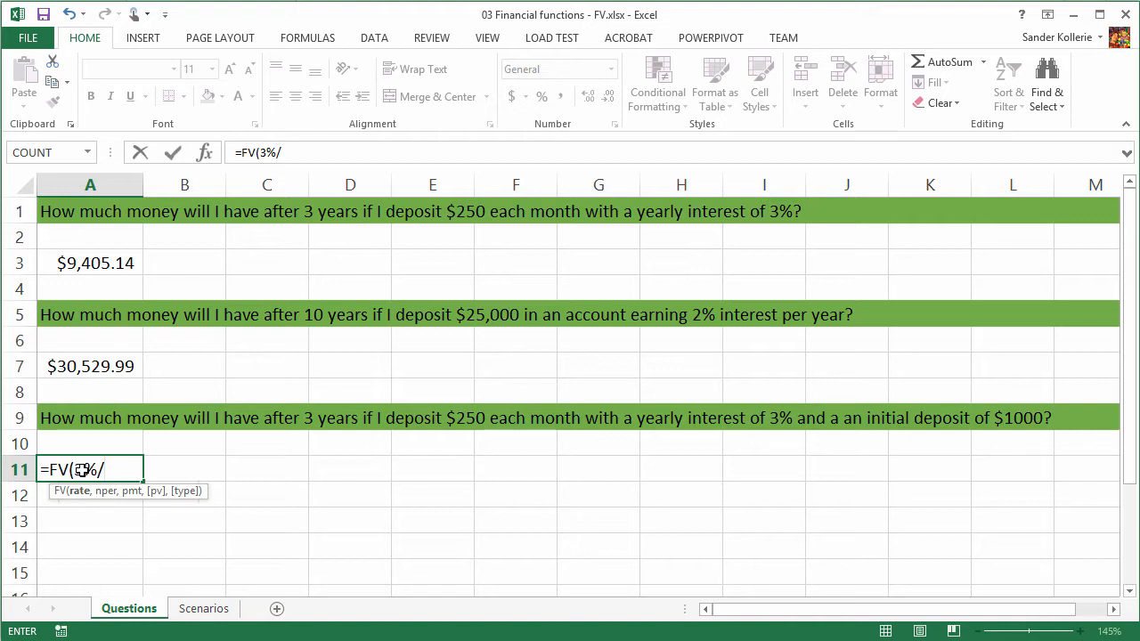
{"action": "type", "text": "12,"}
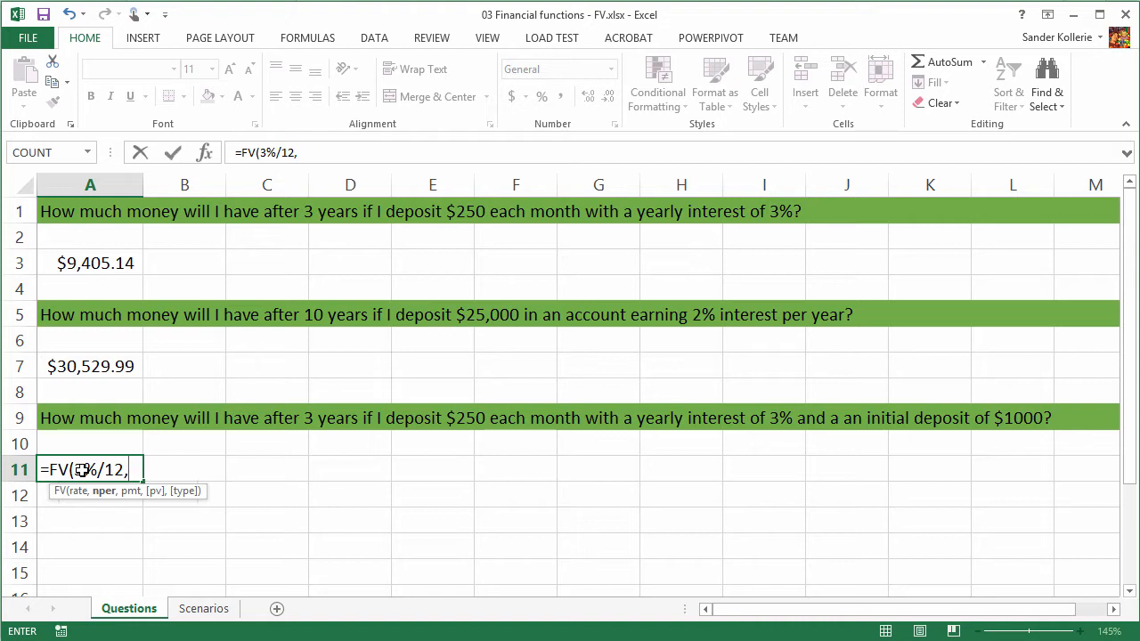
{"action": "type", "text": "3*12"}
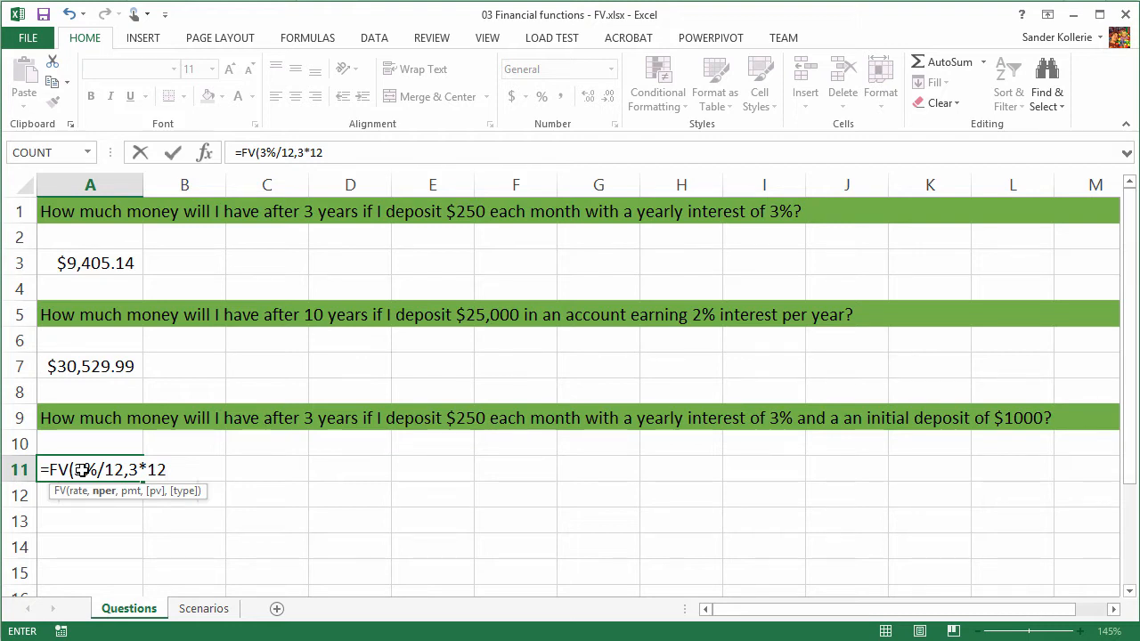
{"action": "type", "text": ","}
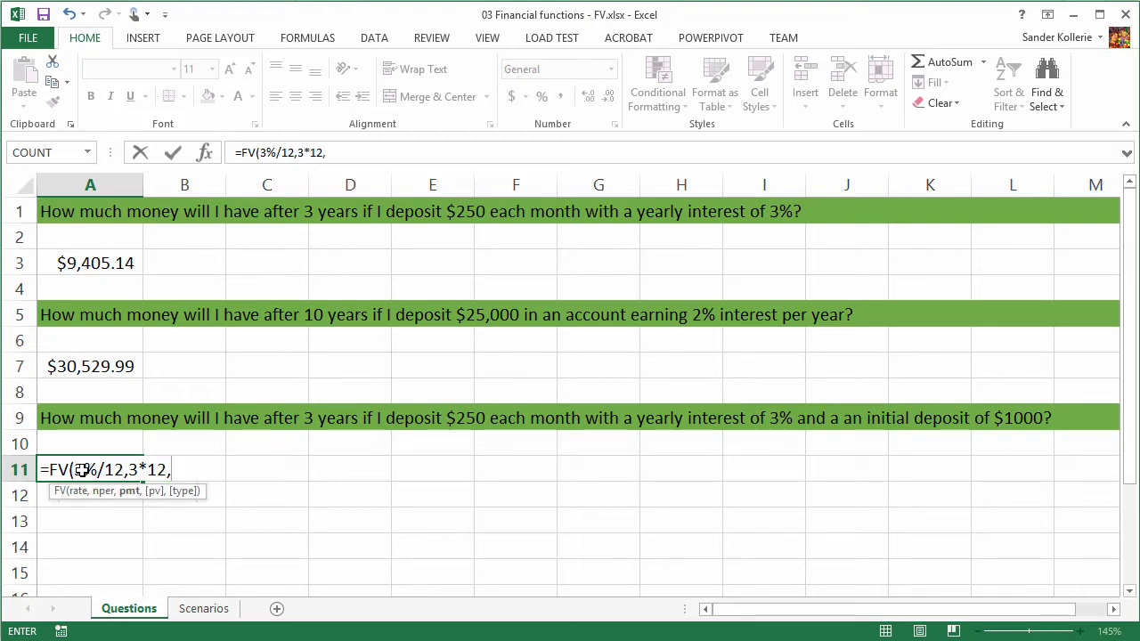
{"action": "type", "text": "250"}
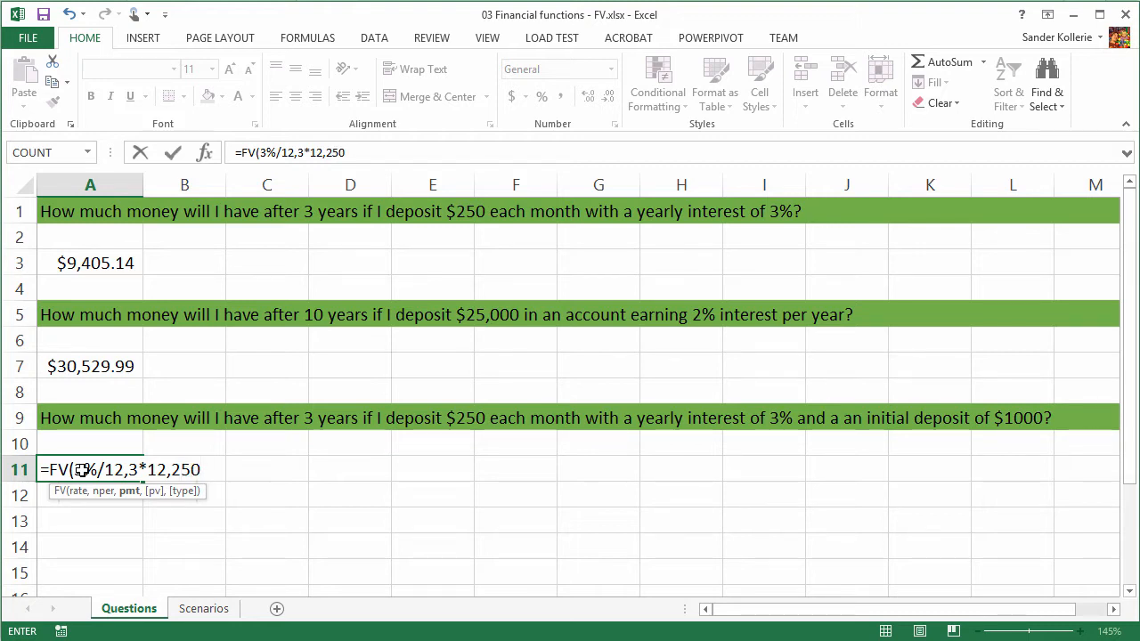
- Complete the A11 formula with payment -250 and present value -1000, giving =FV(3%/12,3*12,-250,-1000)
{"action": "key", "text": "BackSpace"}
{"action": "key", "text": "BackSpace"}
{"action": "key", "text": "BackSpace"}
{"action": "type", "text": "-250"}
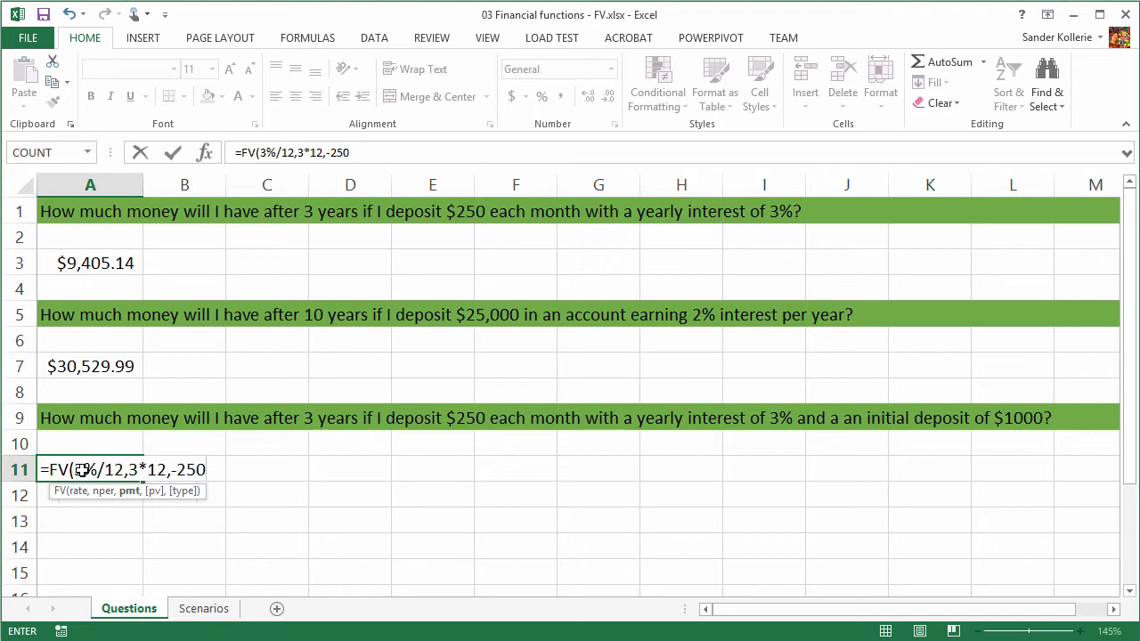
{"action": "type", "text": ",-"}
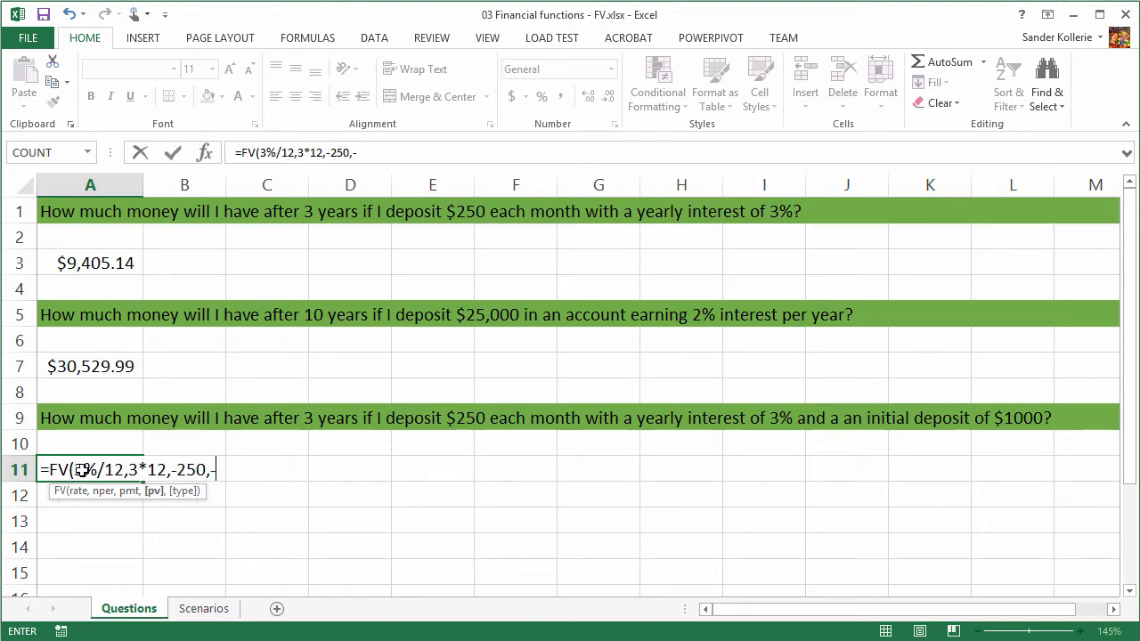
{"action": "type", "text": "1000)"}
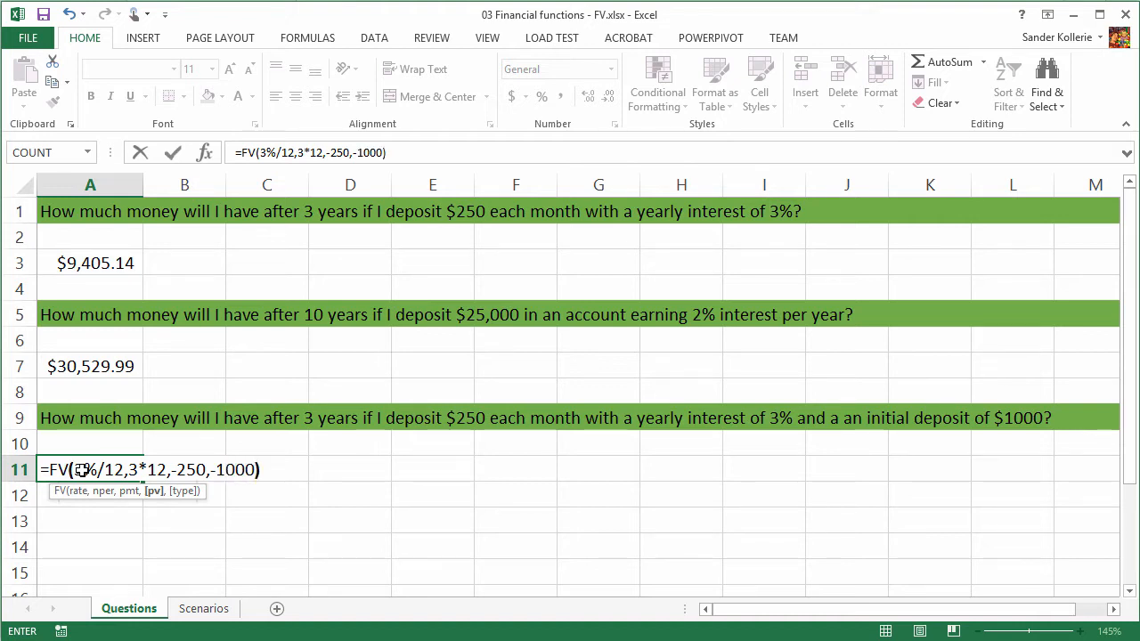
{"action": "key", "text": "Return"}
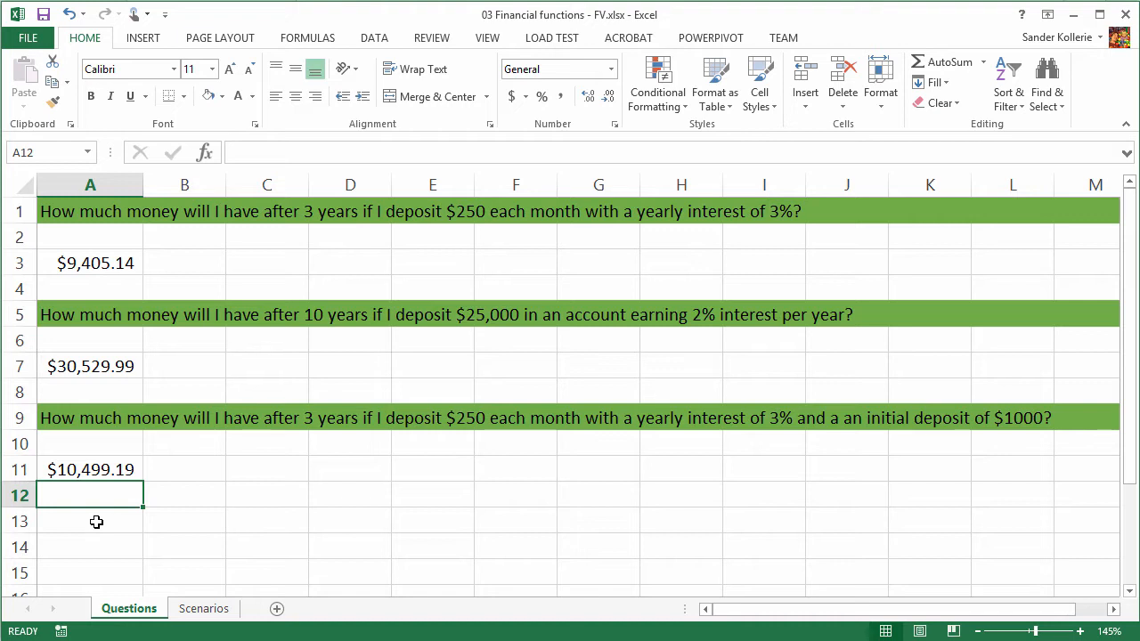
- Switch to the Scenarios sheet and examine the deposit amounts and interest rate in row 1
{"action": "key", "text": "ctrl+Page_Down"}
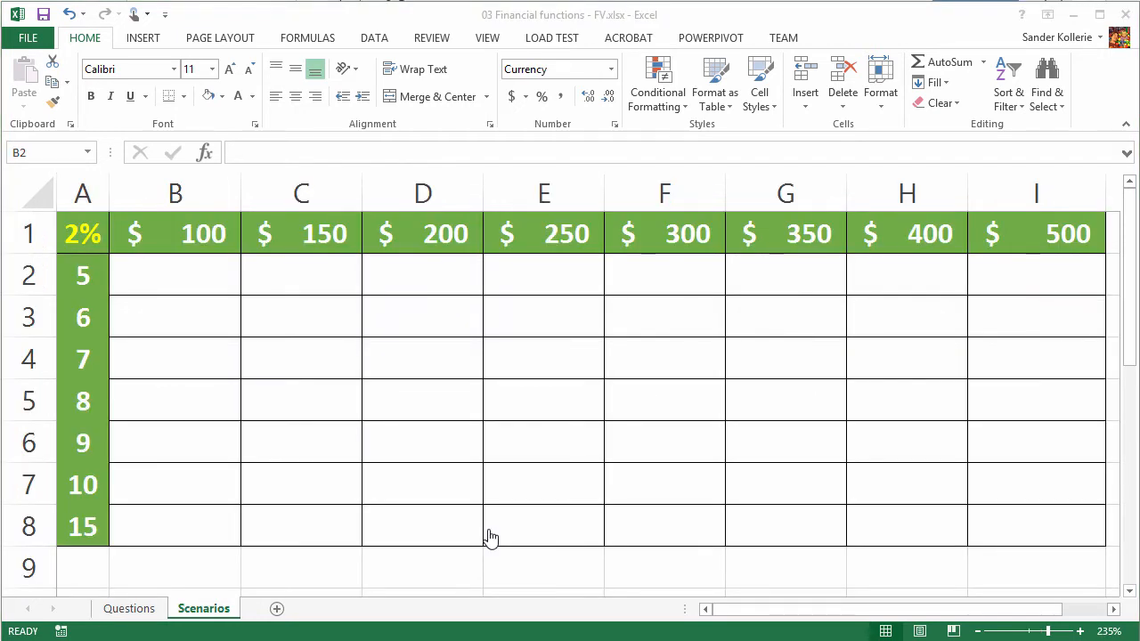
{"action": "left_click", "coordinate": [214, 292]}
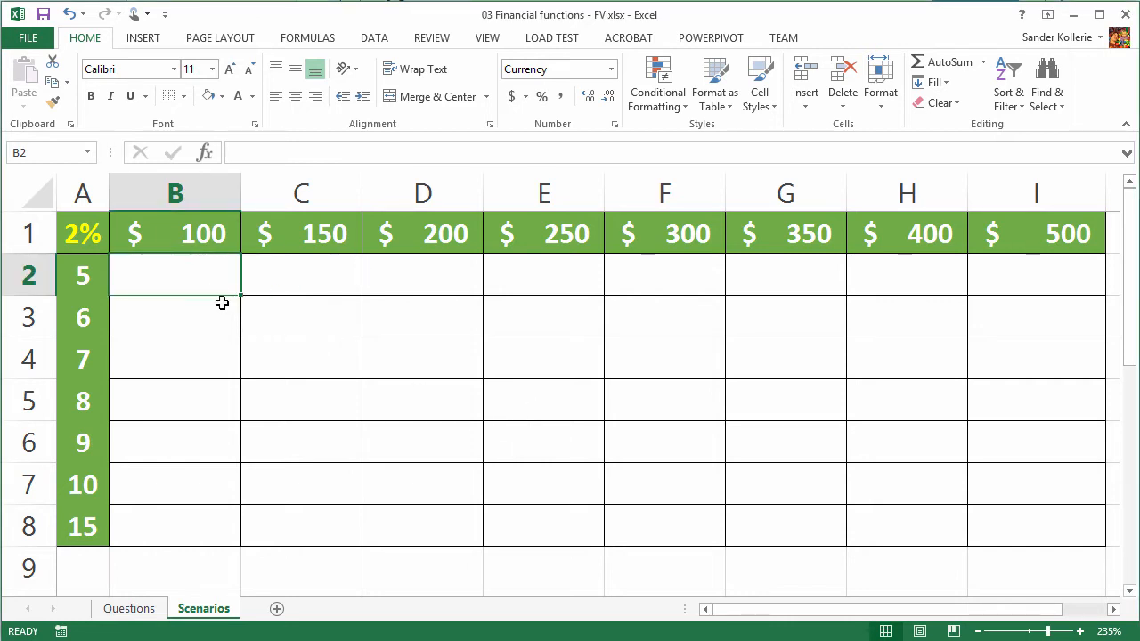
{"action": "left_click", "coordinate": [207, 234]}
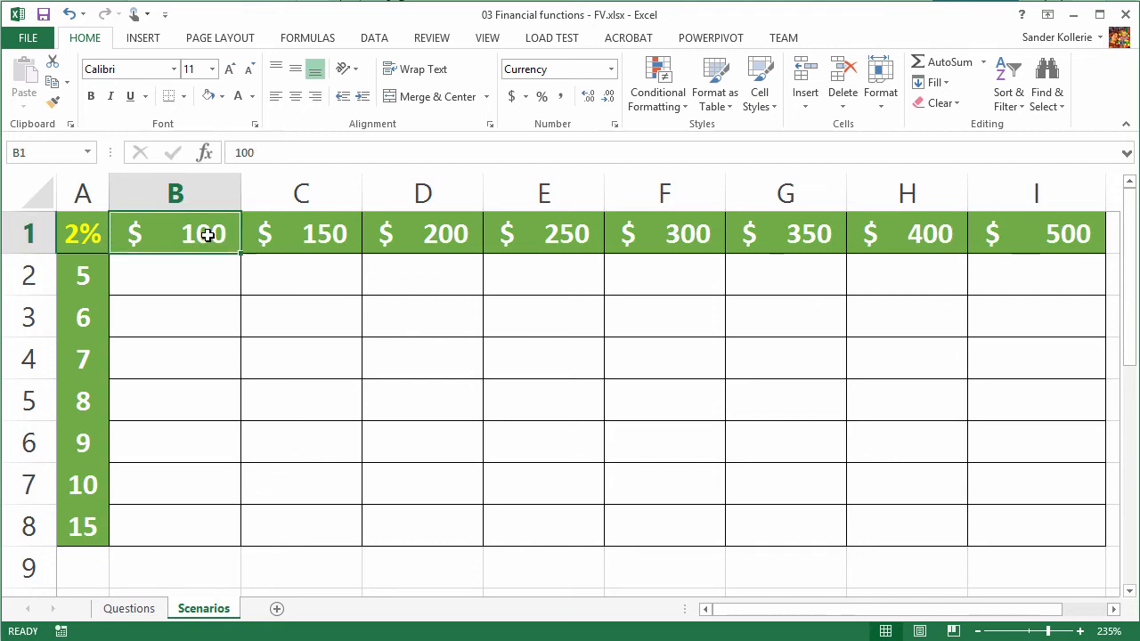
{"action": "left_click", "coordinate": [295, 251]}
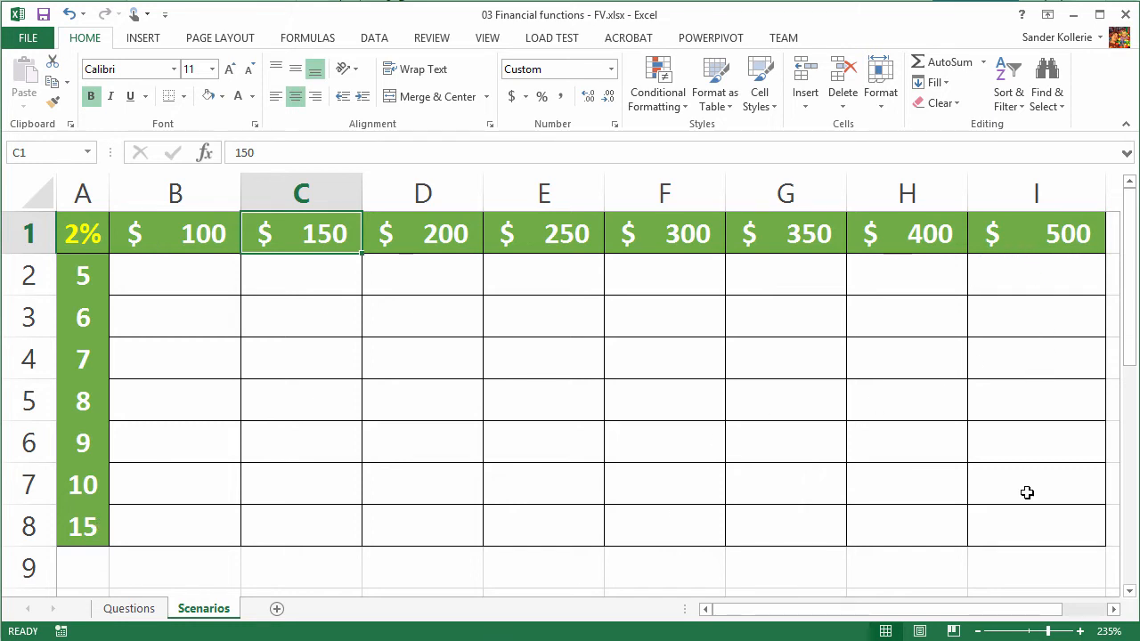
{"action": "left_click", "coordinate": [92, 240]}
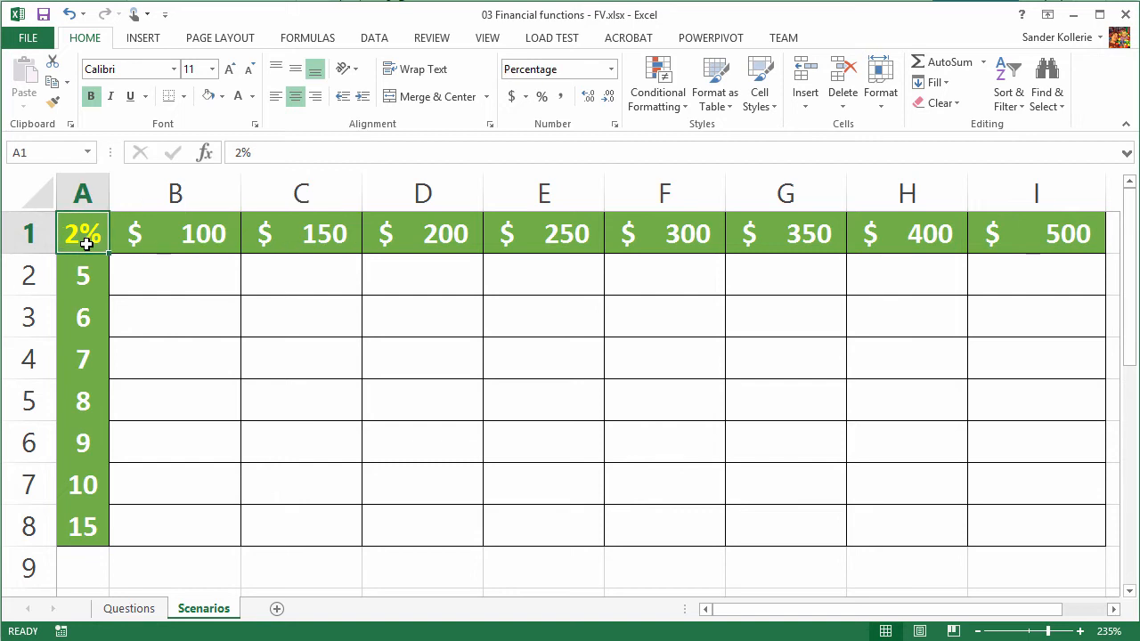
- Start an FV formula in cell B2 with the absolute reference $A$1 divided by 12 as the rate
{"action": "left_click", "coordinate": [118, 276]}
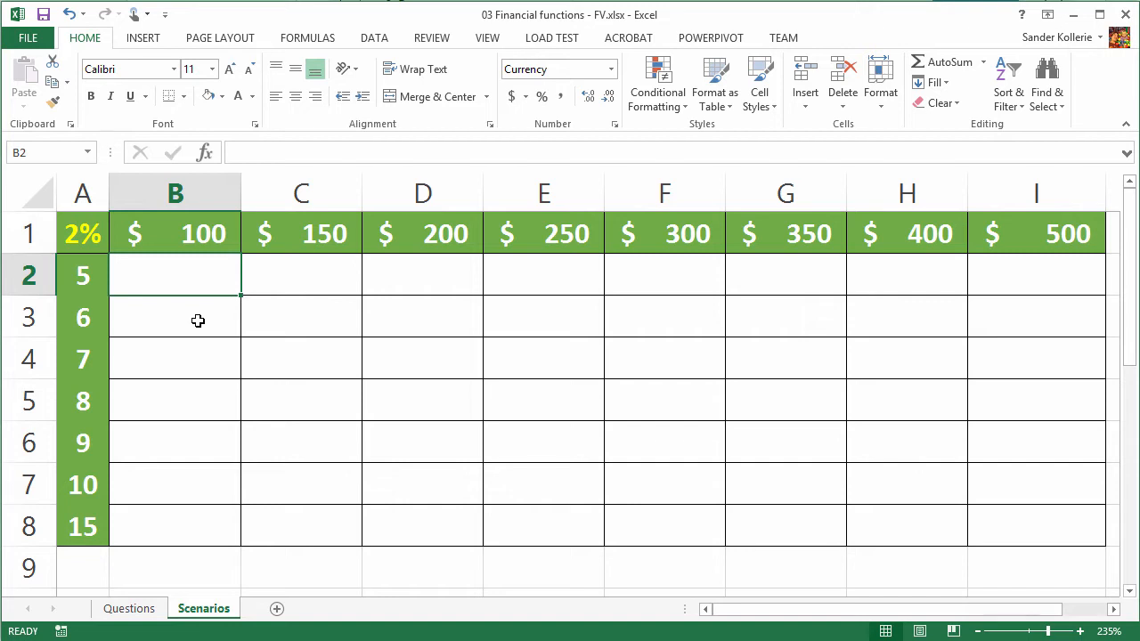
{"action": "type", "text": "=FV"}
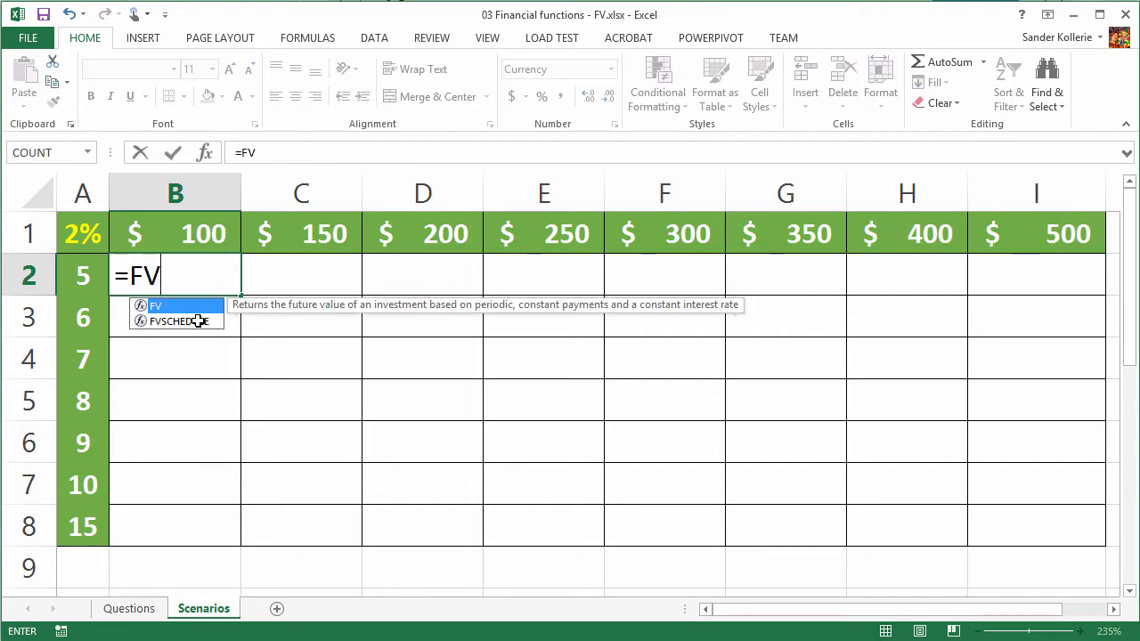
{"action": "type", "text": "("}
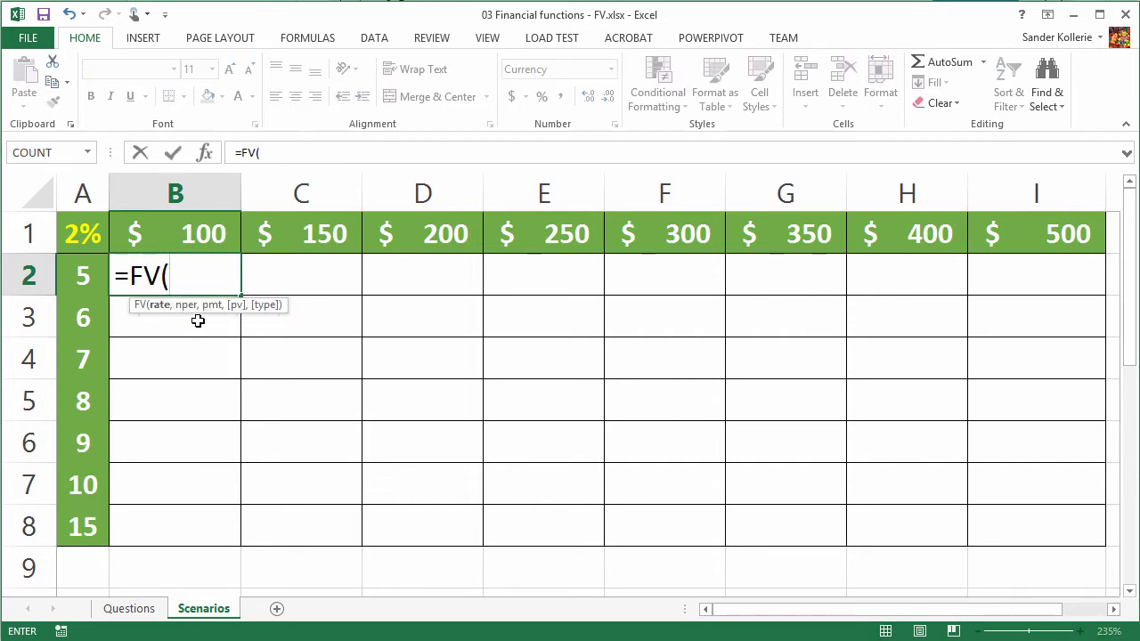
{"action": "left_click", "coordinate": [86, 237]}
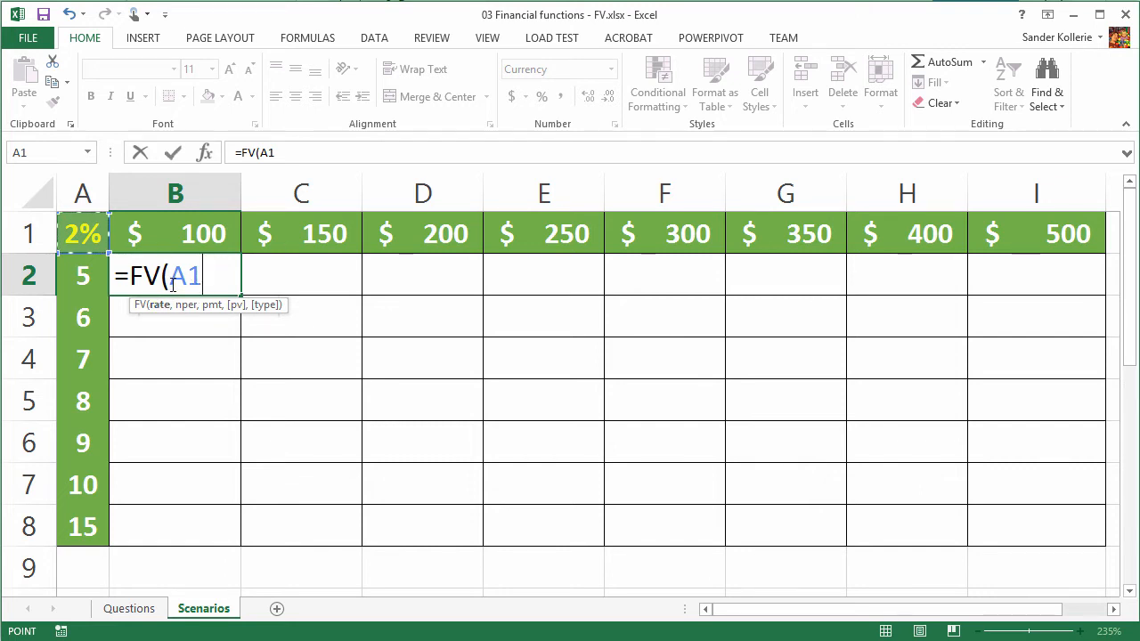
{"action": "key", "text": "F4"}
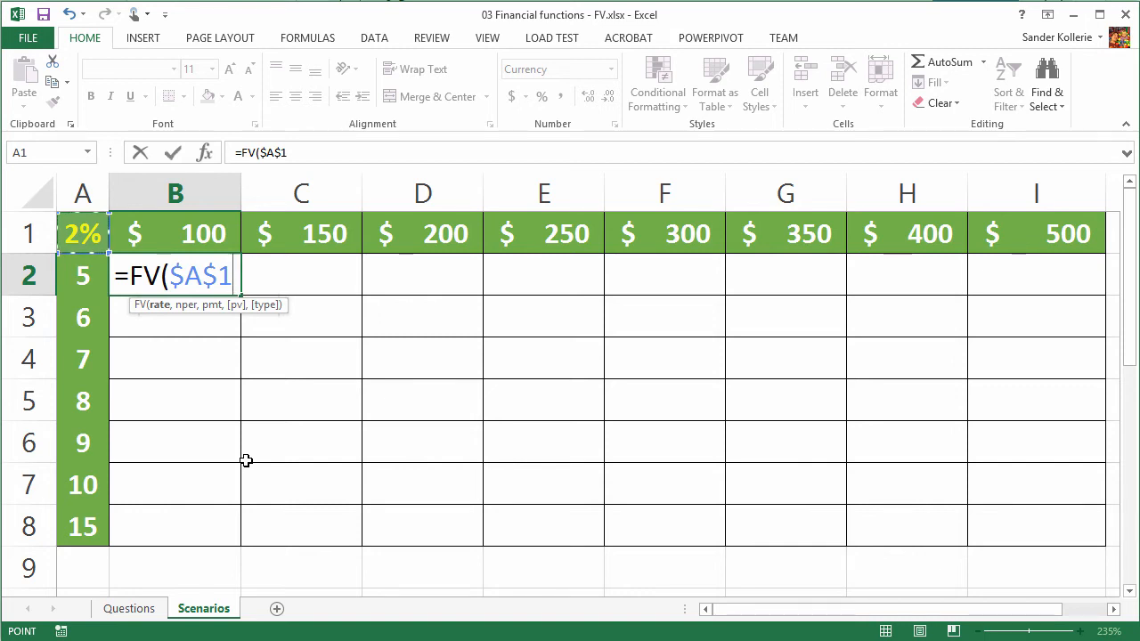
{"action": "type", "text": "/12"}
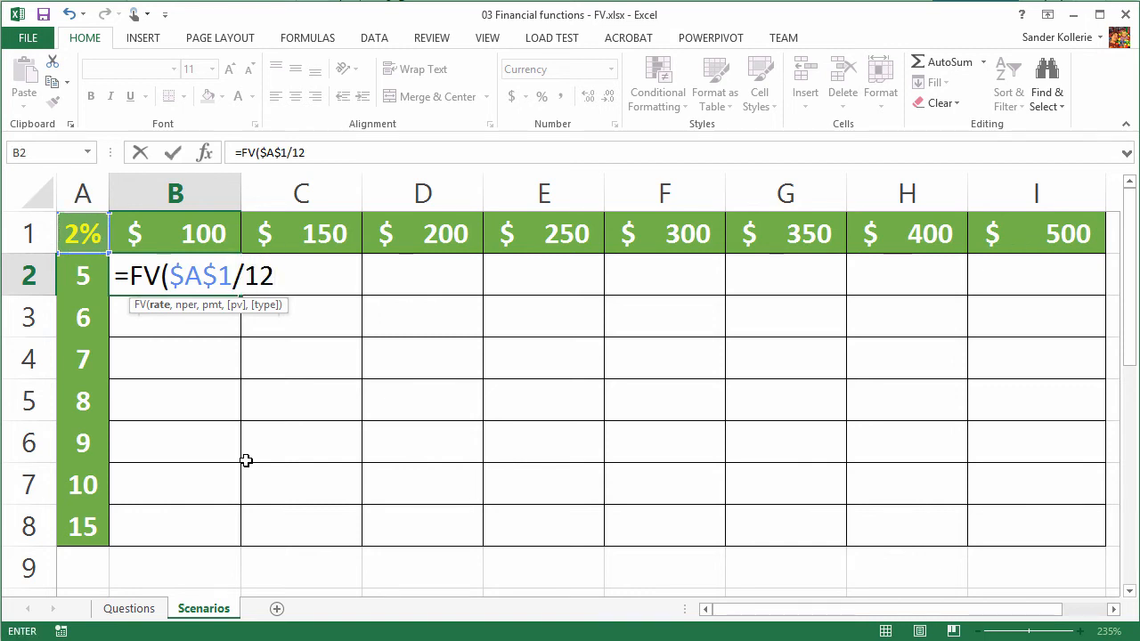
{"action": "type", "text": ","}
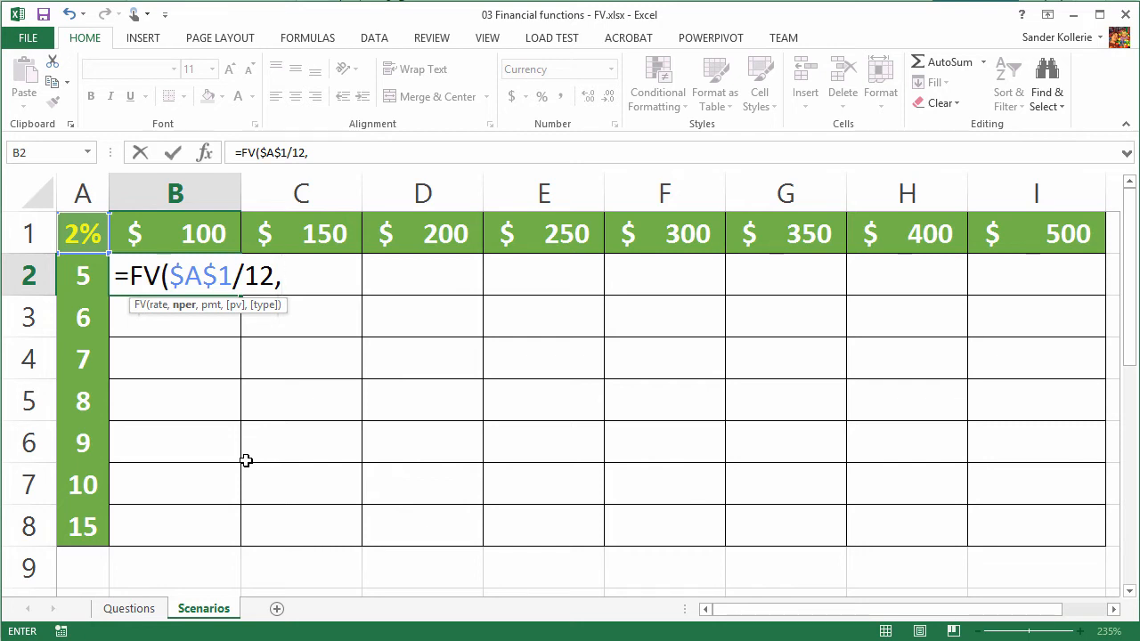
- Add $A2*12 as the number of periods in the B2 formula, fixing only the column
{"action": "left_click", "coordinate": [83, 278]}
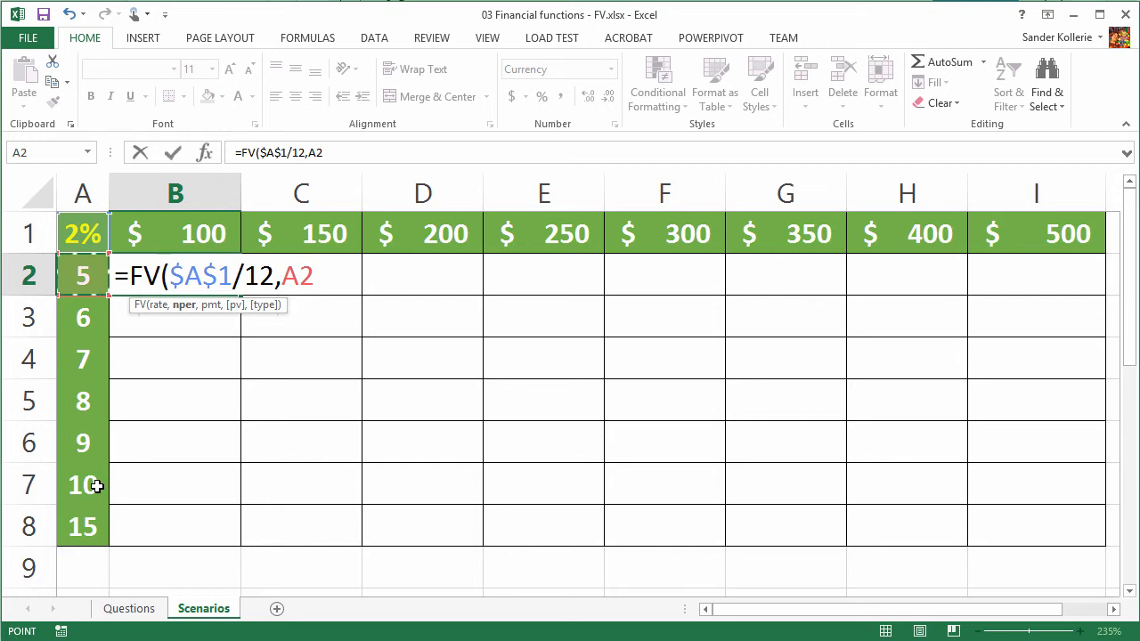
{"action": "key", "text": "F4"}
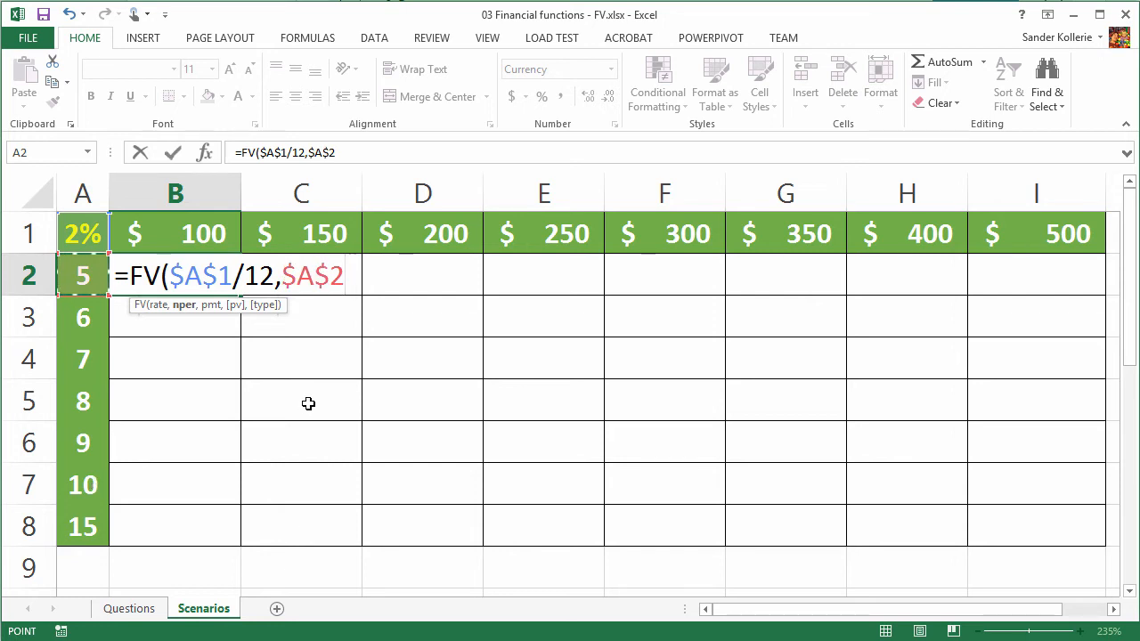
{"action": "key", "text": "F4"}
{"action": "key", "text": "F4"}
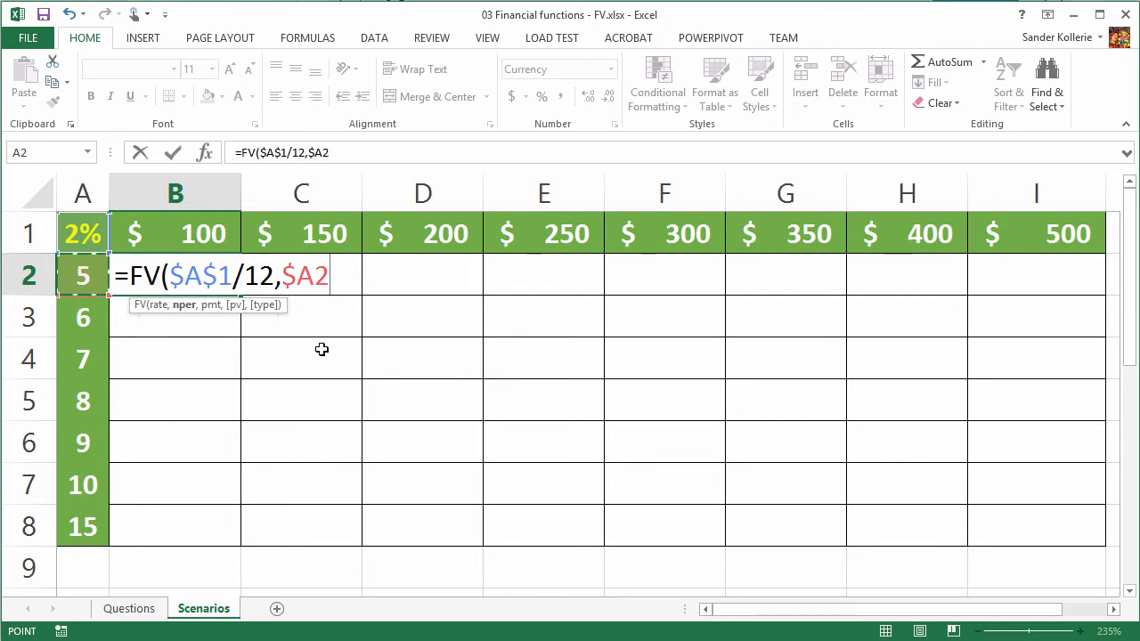
{"action": "type", "text": "*12"}
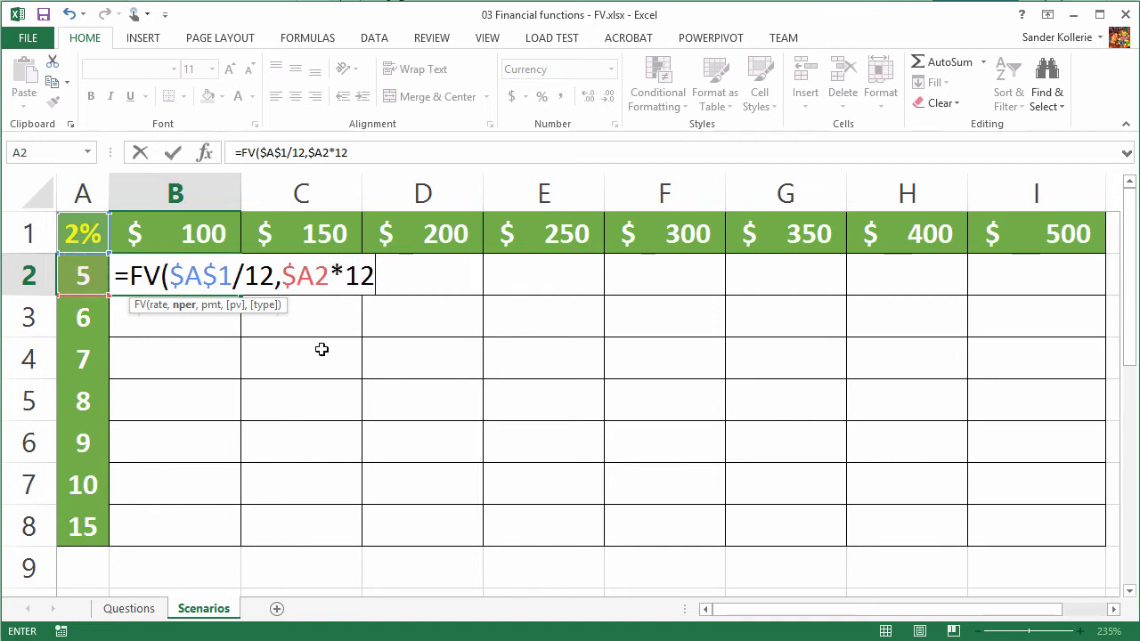
{"action": "type", "text": ","}
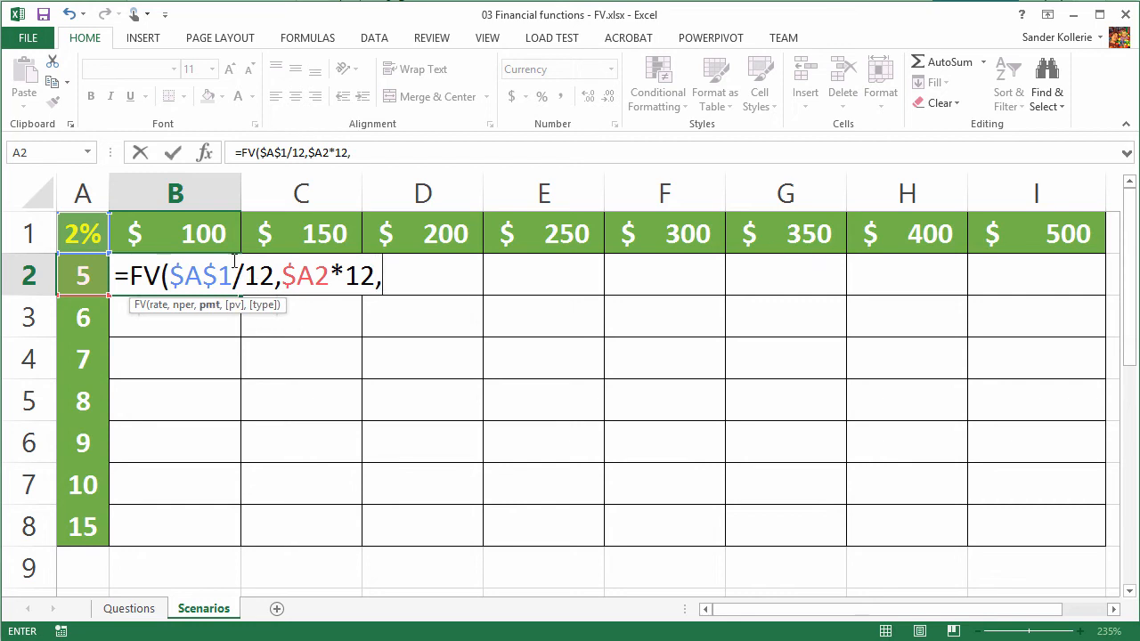
- Complete the B2 formula with -B$1 as the payment, giving =FV($A$1/12,$A2*12,-B$1)
{"action": "left_click", "coordinate": [192, 235]}
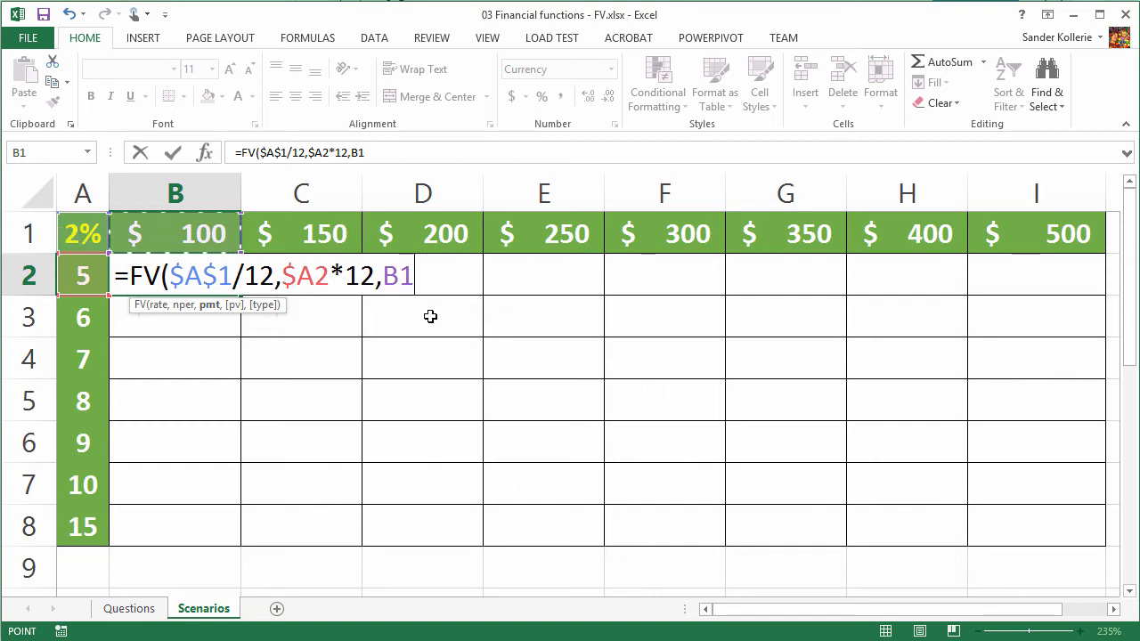
{"action": "key", "text": "F4"}
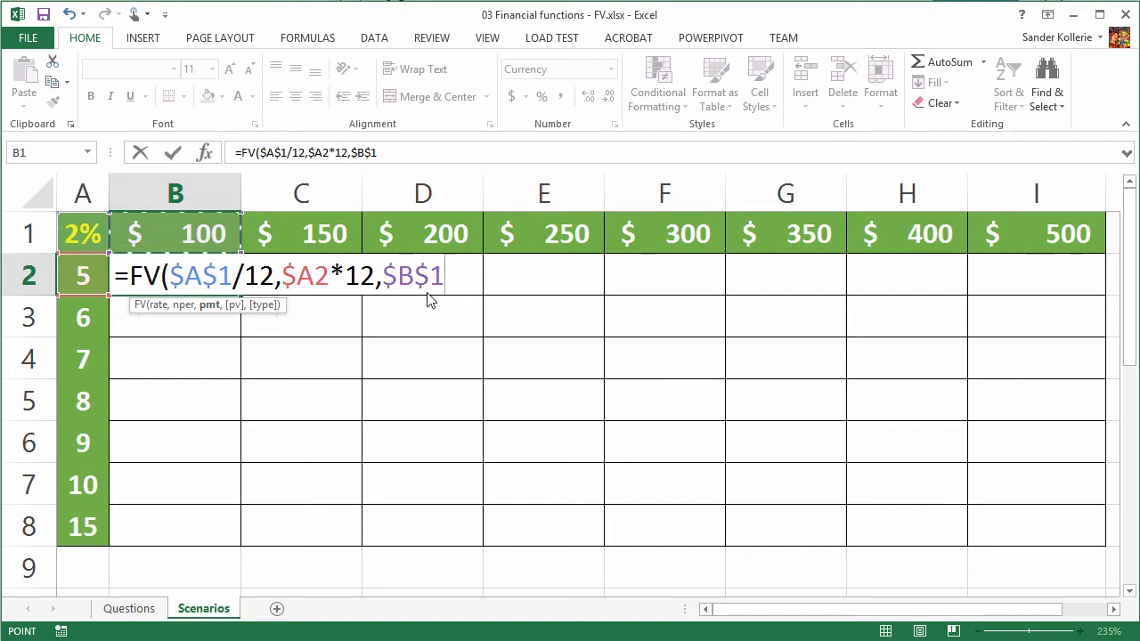
{"action": "key", "text": "F4"}
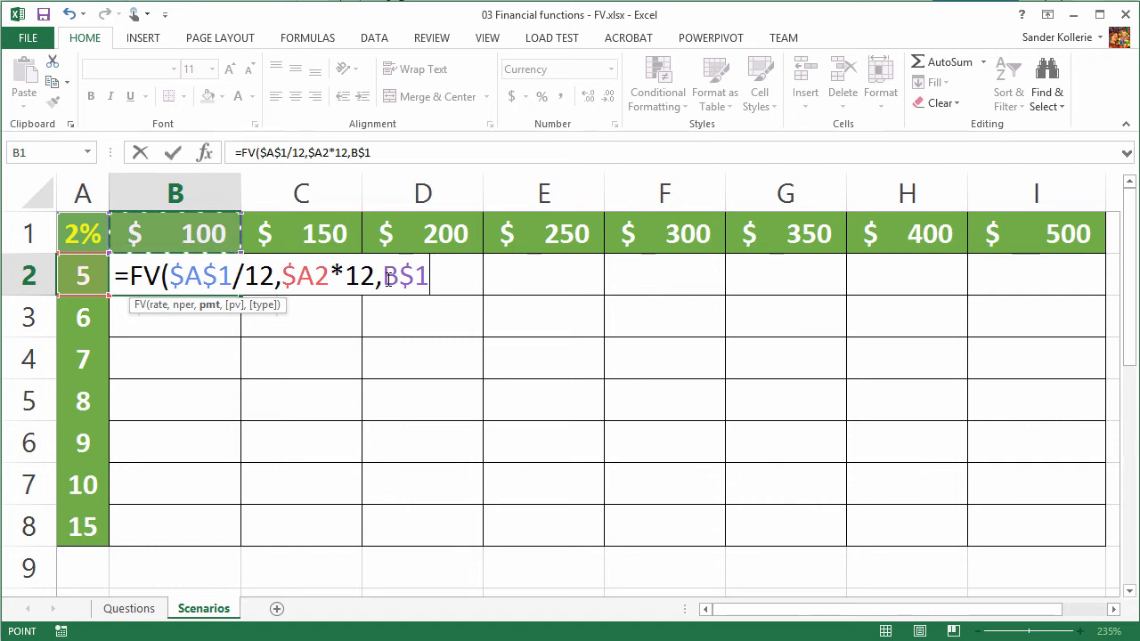
{"action": "type", "text": ")"}
{"action": "left_click", "coordinate": [390, 283]}
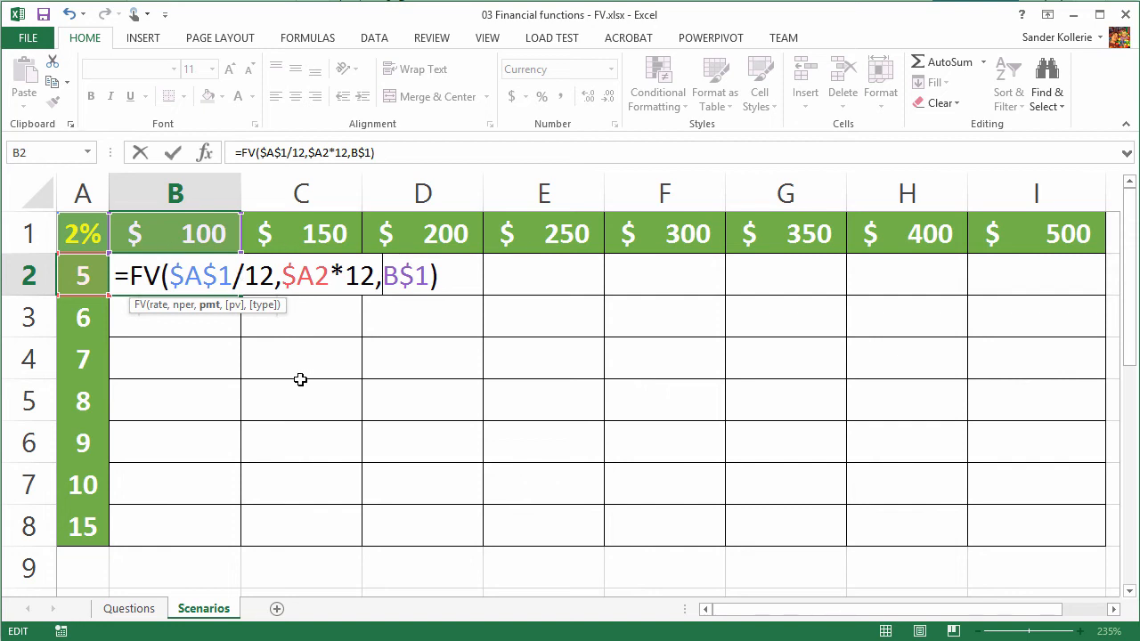
{"action": "type", "text": "-"}
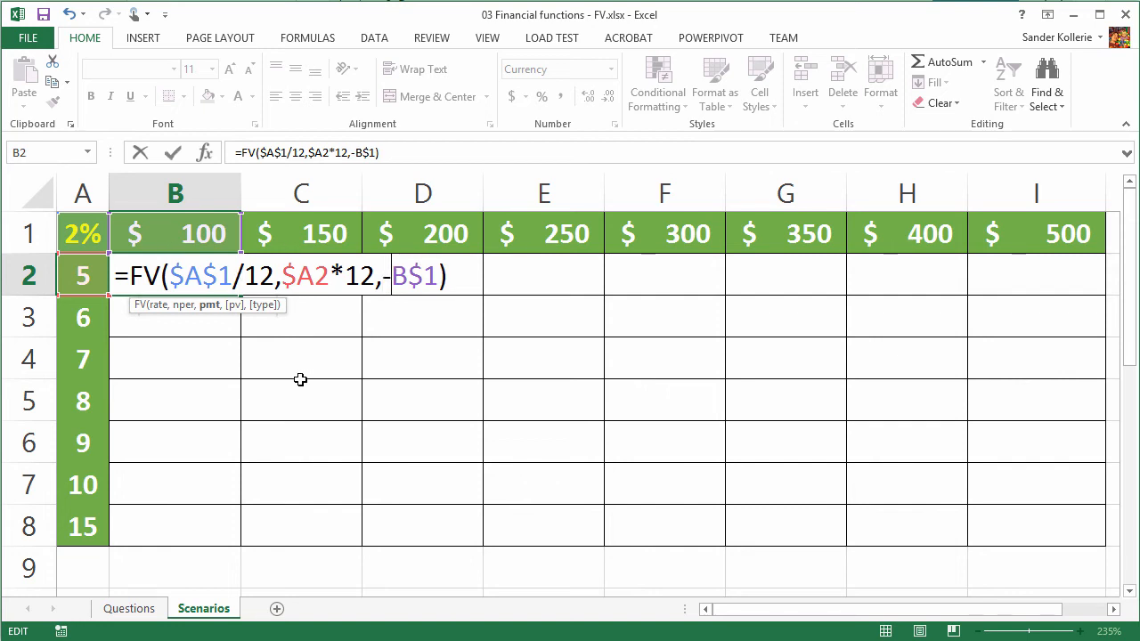
{"action": "key", "text": "Return"}
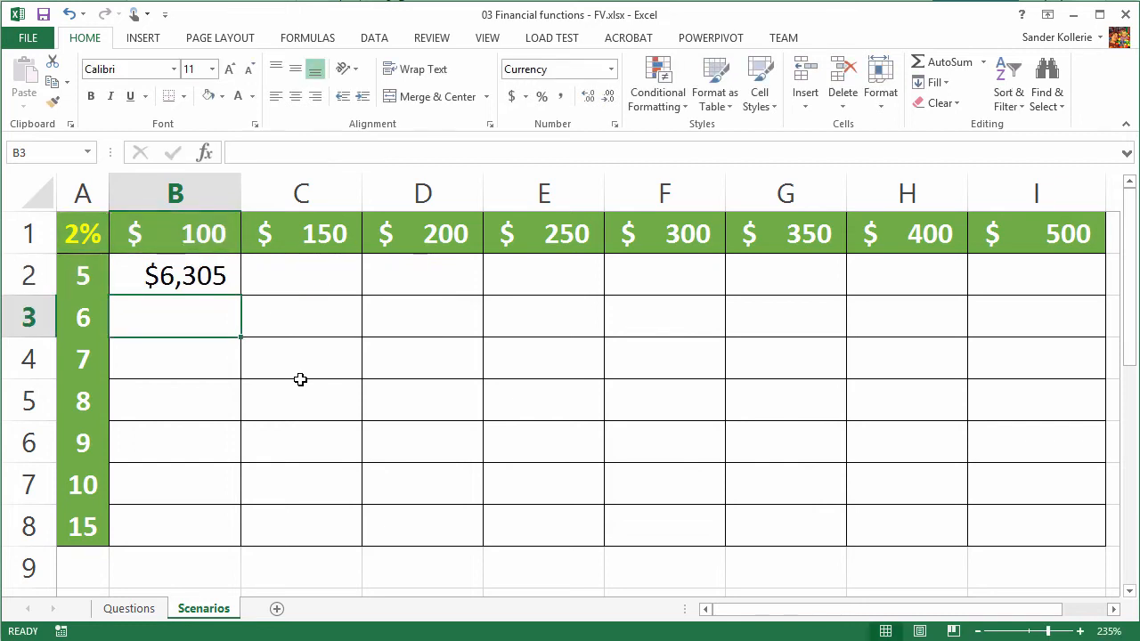
- Fill the FV formula from B2 down to row 8 and across to column I, completing the range B2:I8
{"action": "left_click", "coordinate": [187, 274]}
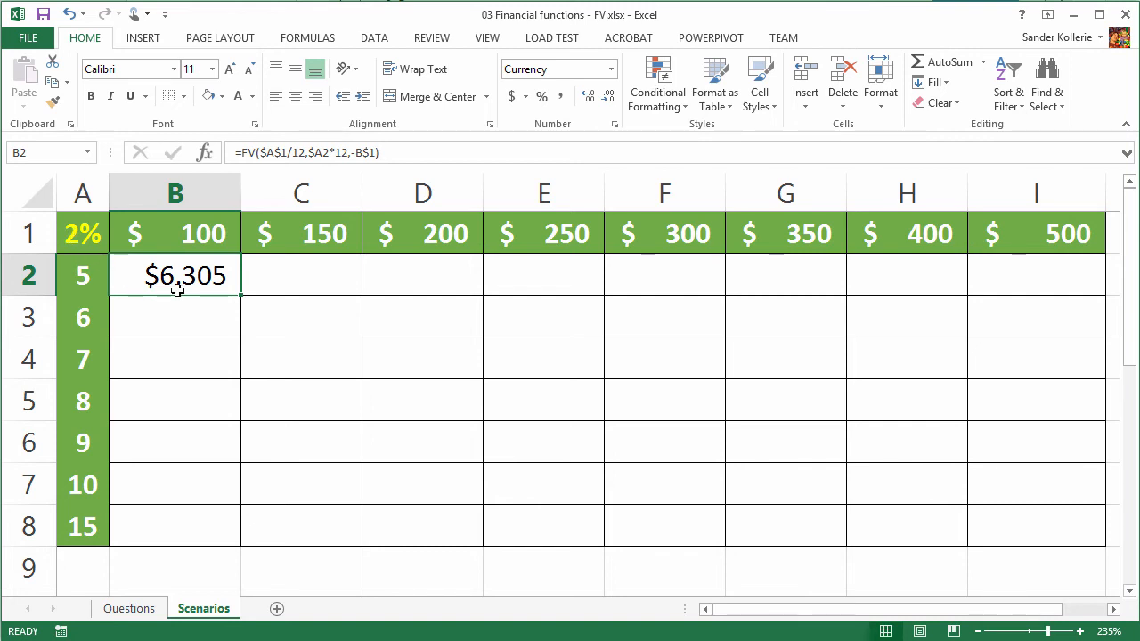
{"action": "double_click", "coordinate": [242, 296]}
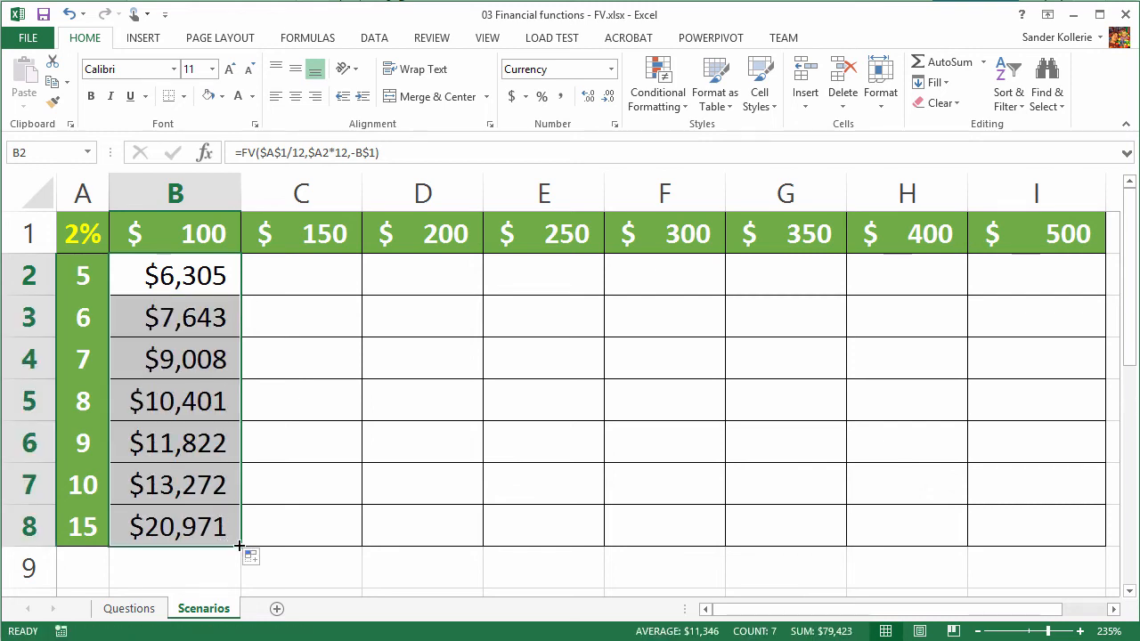
{"action": "left_click_drag", "start_coordinate": [238, 545], "coordinate": [1064, 559]}
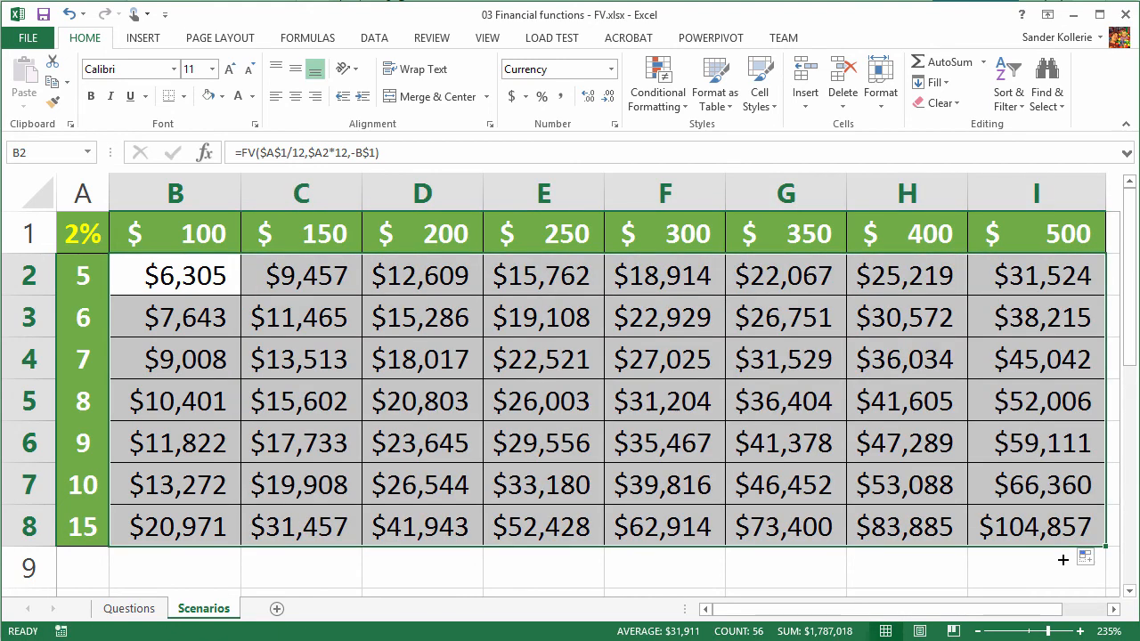
{"action": "left_click", "coordinate": [537, 327]}
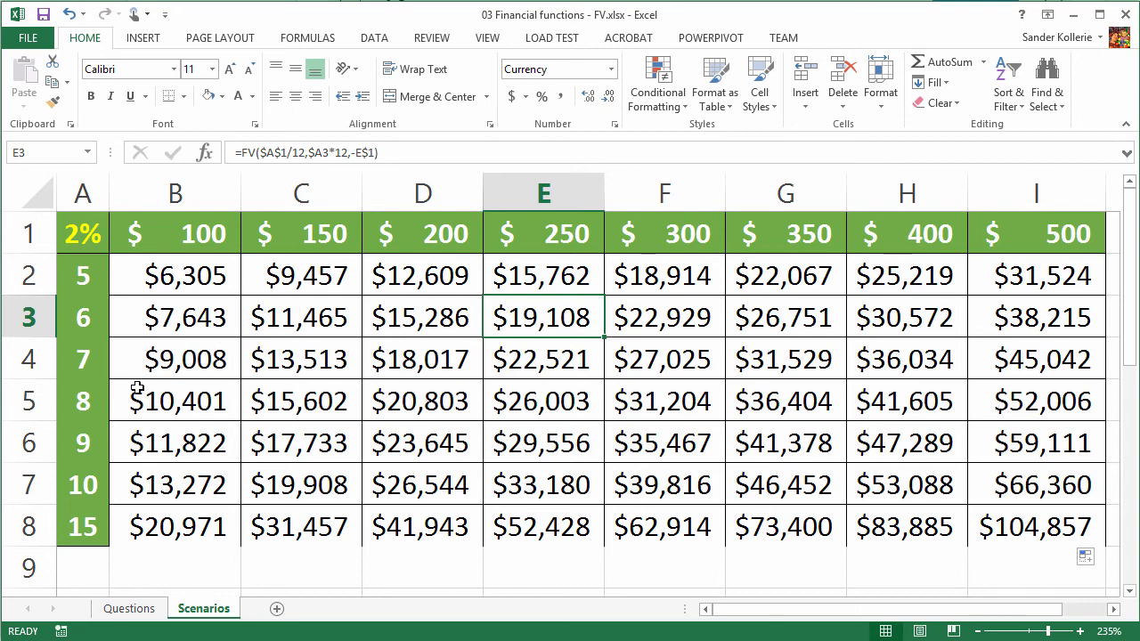
- Set the interest rate in A1 to 4% and inspect the recalculated future values for several deposits and periods
{"action": "left_click", "coordinate": [80, 237]}
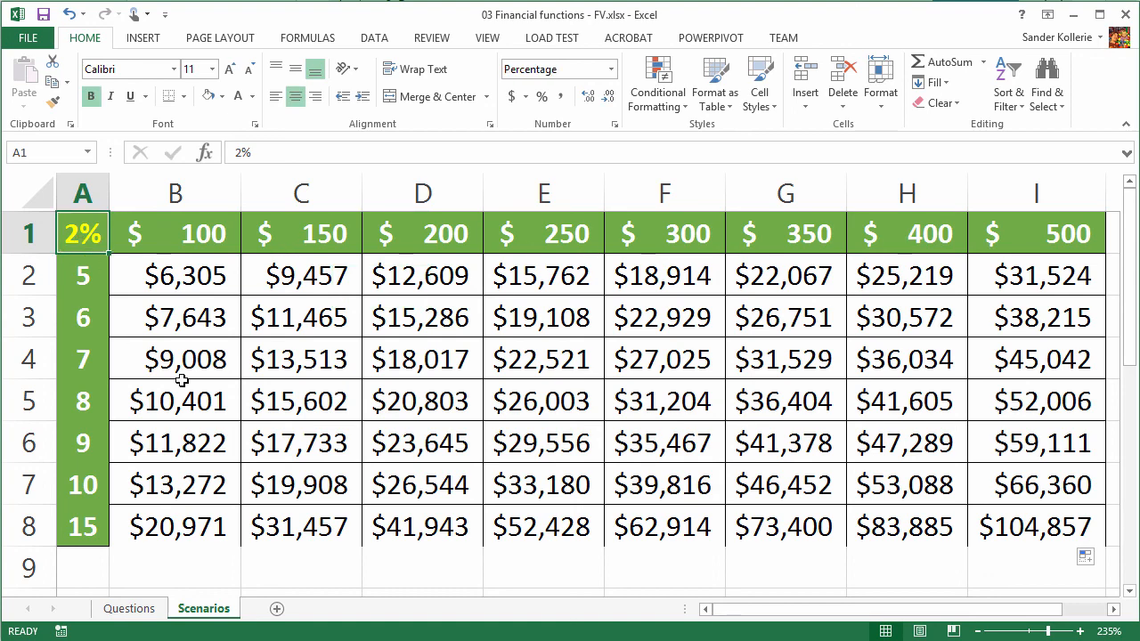
{"action": "type", "text": "4"}
{"action": "key", "text": "Return"}
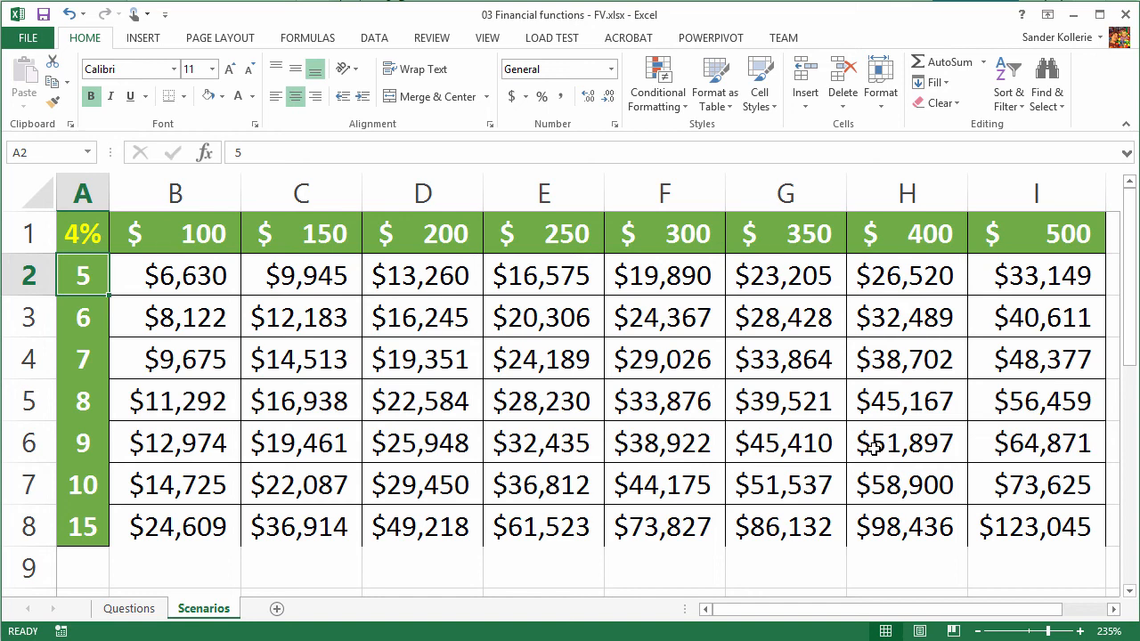
{"action": "left_click", "coordinate": [558, 539]}
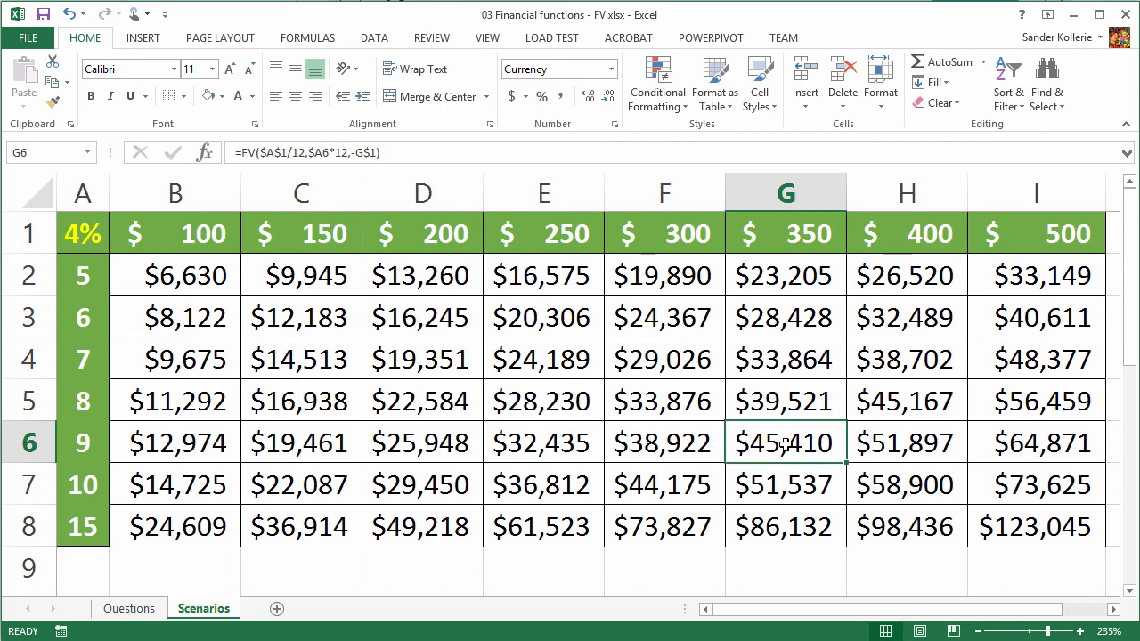
{"action": "left_click", "coordinate": [902, 400]}
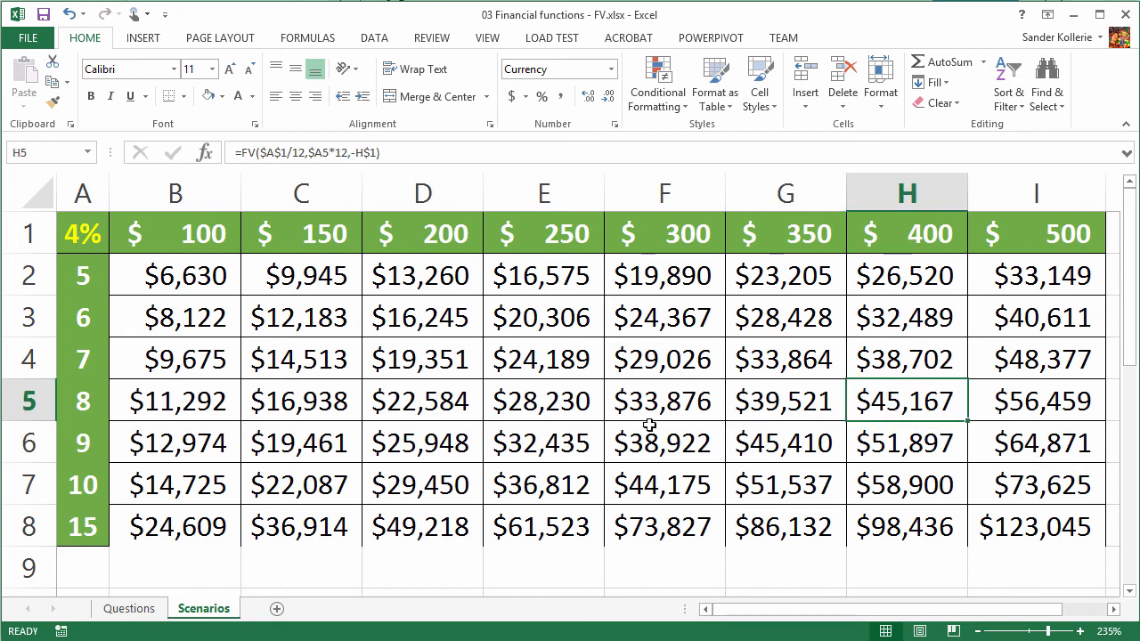
{"action": "left_click", "coordinate": [782, 449]}
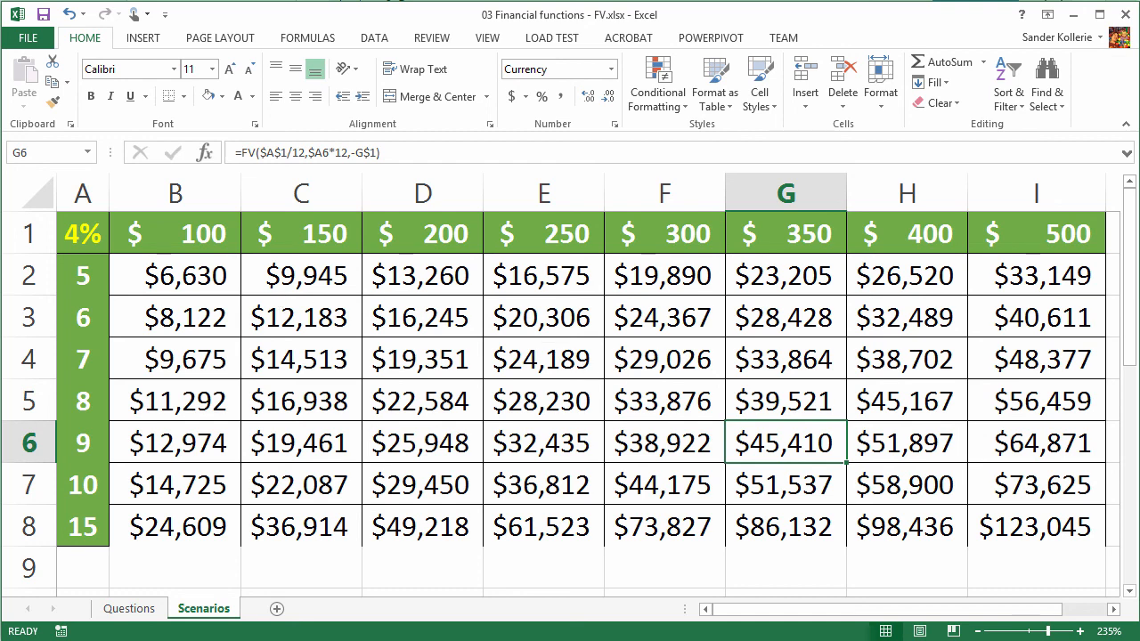
- Set the interest rate in A1 to 1%
{"action": "key", "text": "ctrl+Home"}
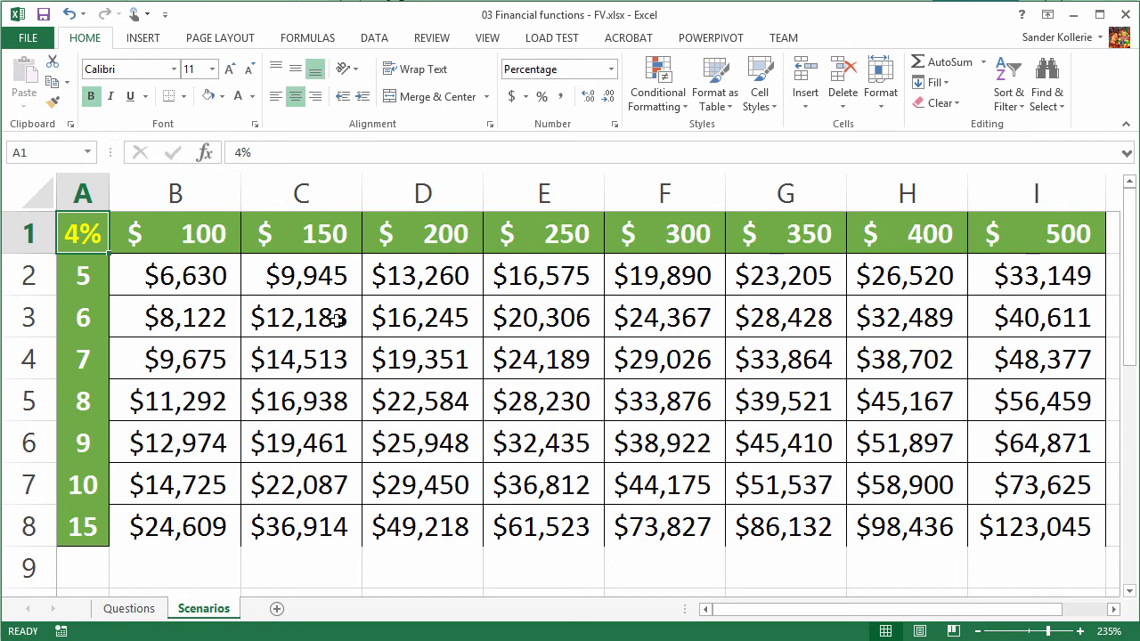
{"action": "type", "text": "1"}
{"action": "key", "text": "Return"}
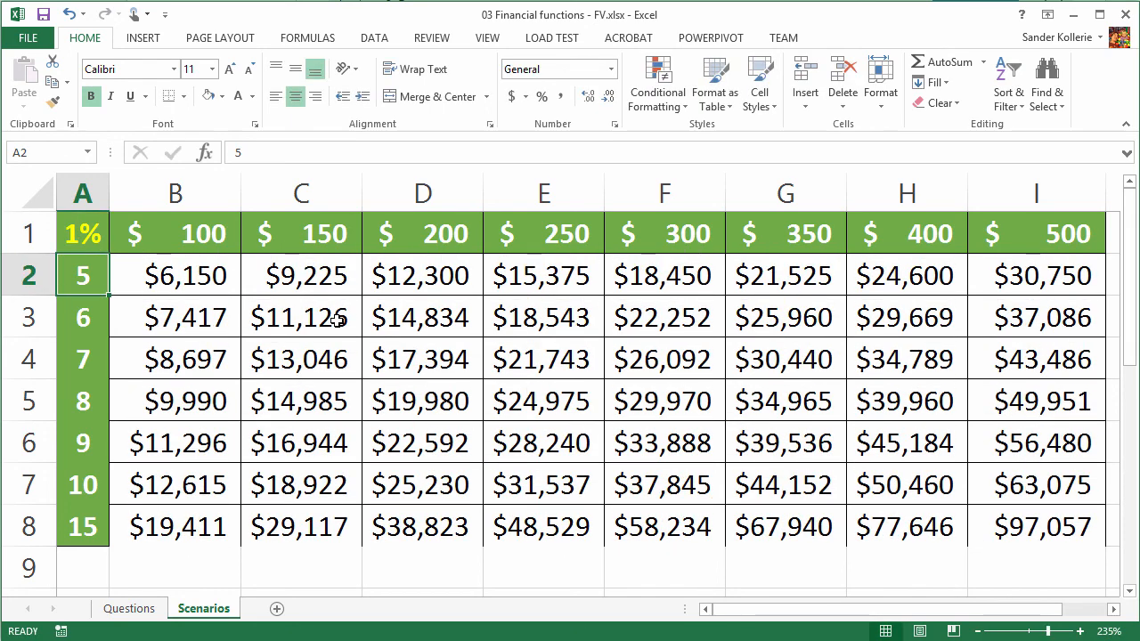
- Set the savings period in A8 to 20 years
{"action": "key", "text": "Down"}
{"action": "key", "text": "Down"}
{"action": "key", "text": "Down"}
{"action": "key", "text": "Down"}
{"action": "key", "text": "Down"}
{"action": "key", "text": "Down"}
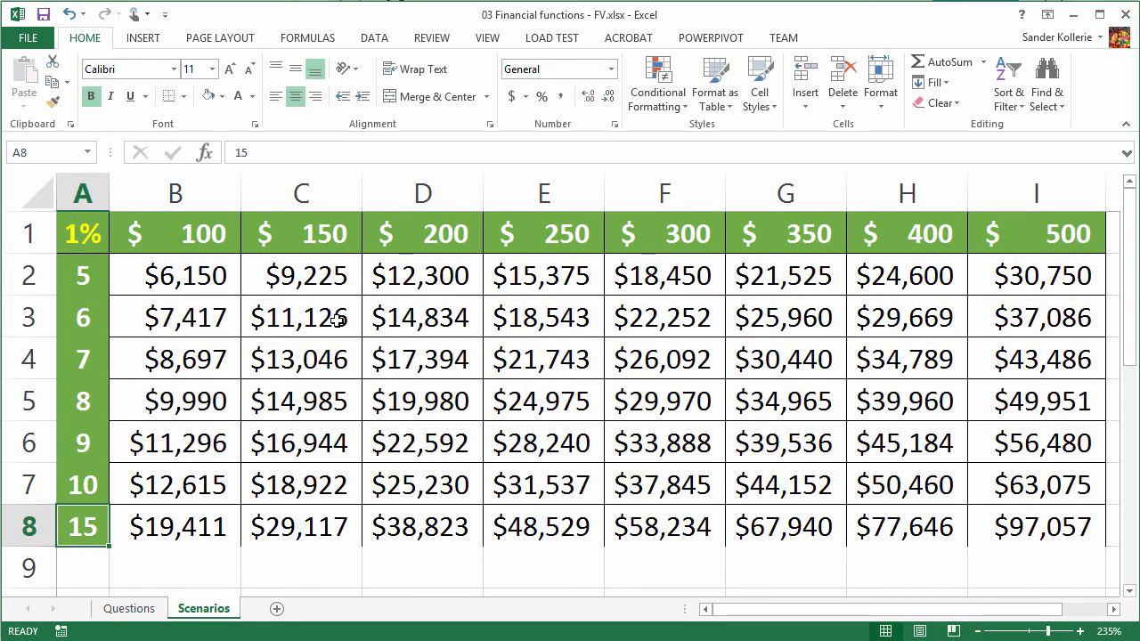
{"action": "type", "text": "20"}
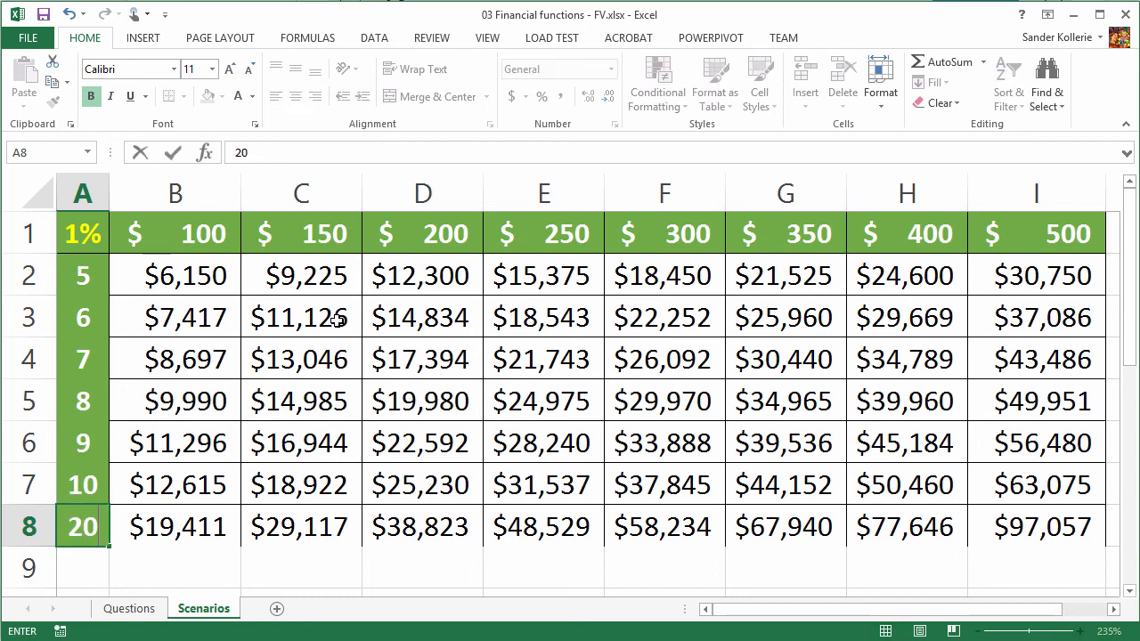
{"action": "key", "text": "Up"}
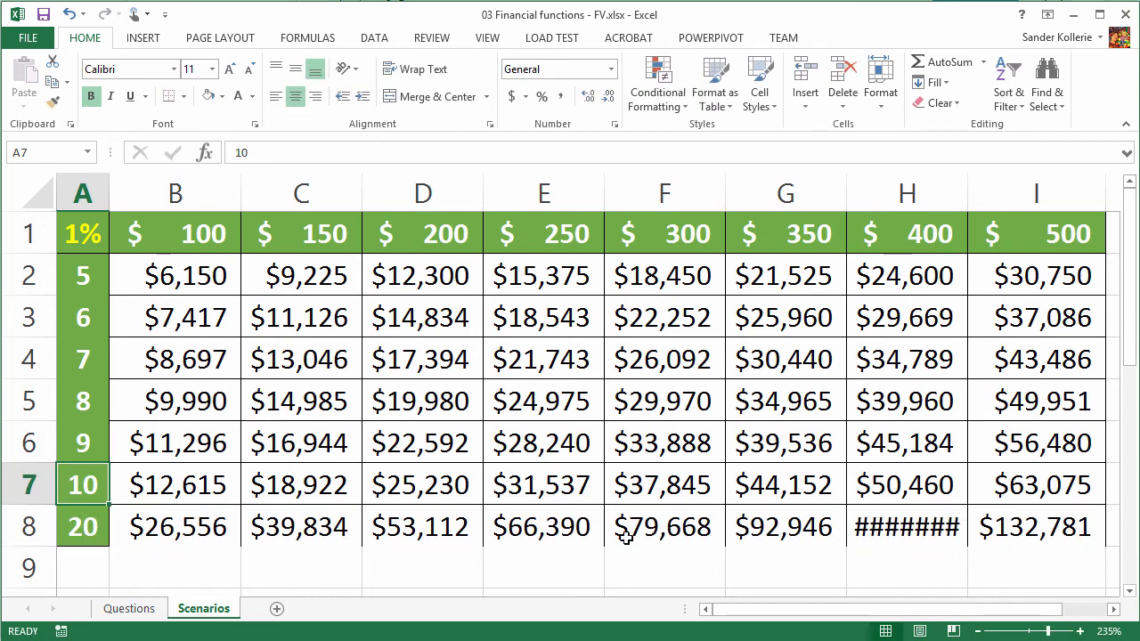
- Autofit the width of column H and check the 20-year future values in H8 and I8
{"action": "double_click", "coordinate": [968, 193]}
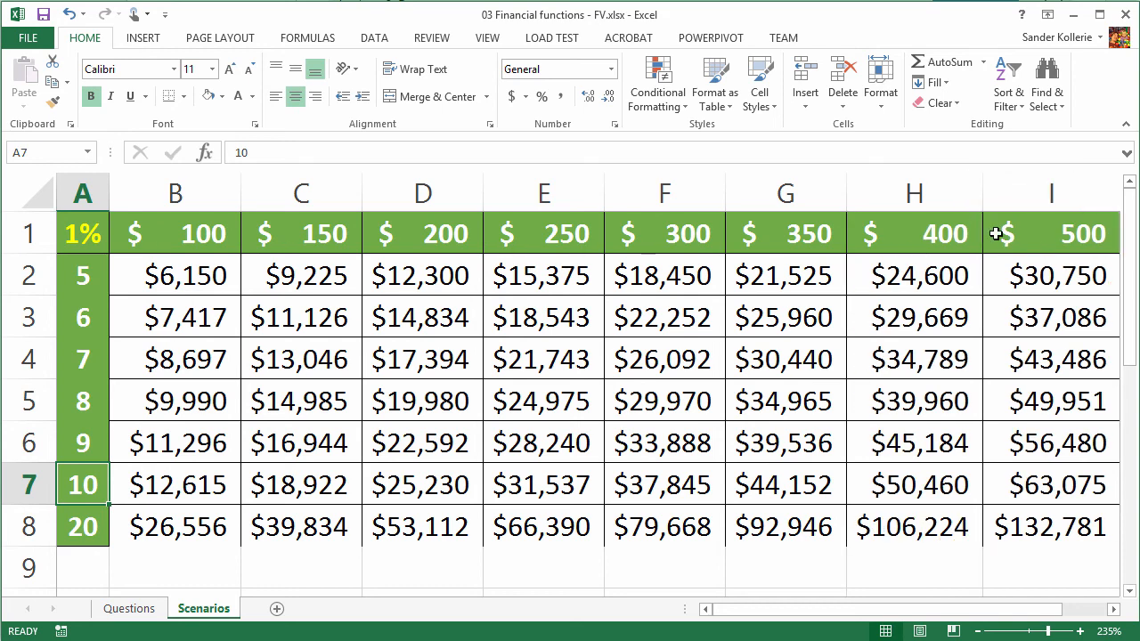
{"action": "left_click", "coordinate": [897, 532]}
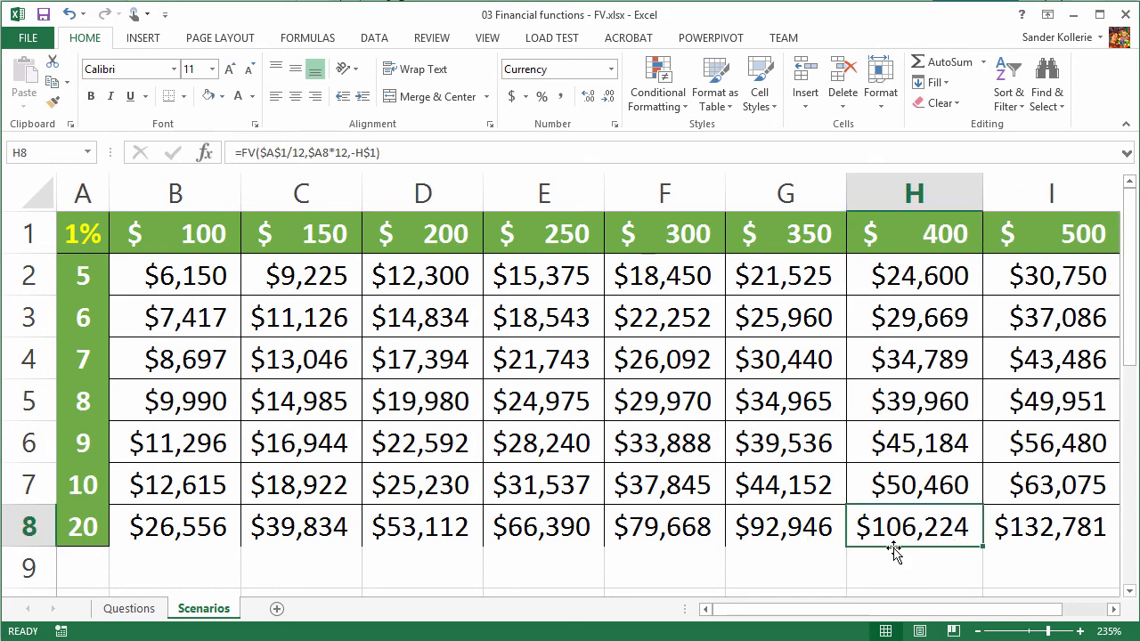
{"action": "left_click", "coordinate": [1043, 538]}
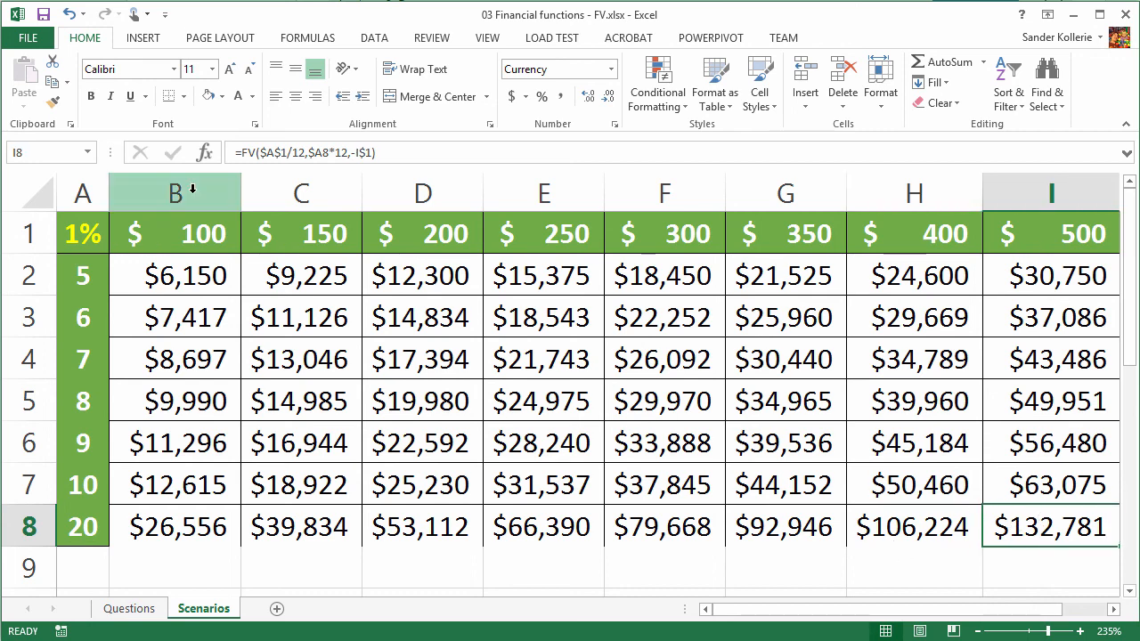